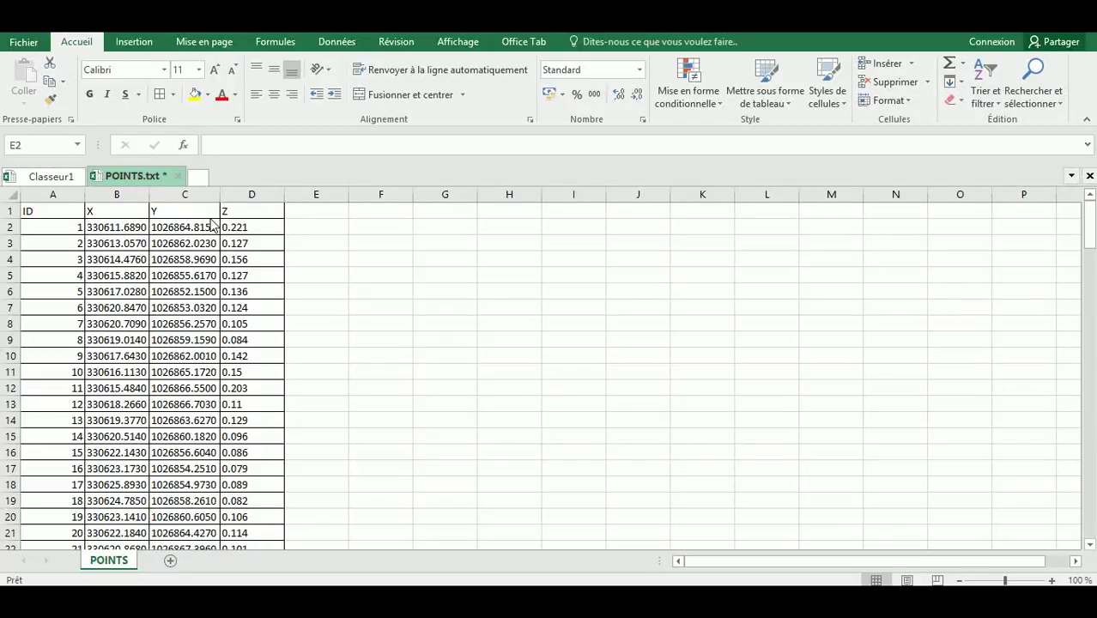
- Select cell E2 beside the first point's X, Y and Z values
left_click(316, 226)
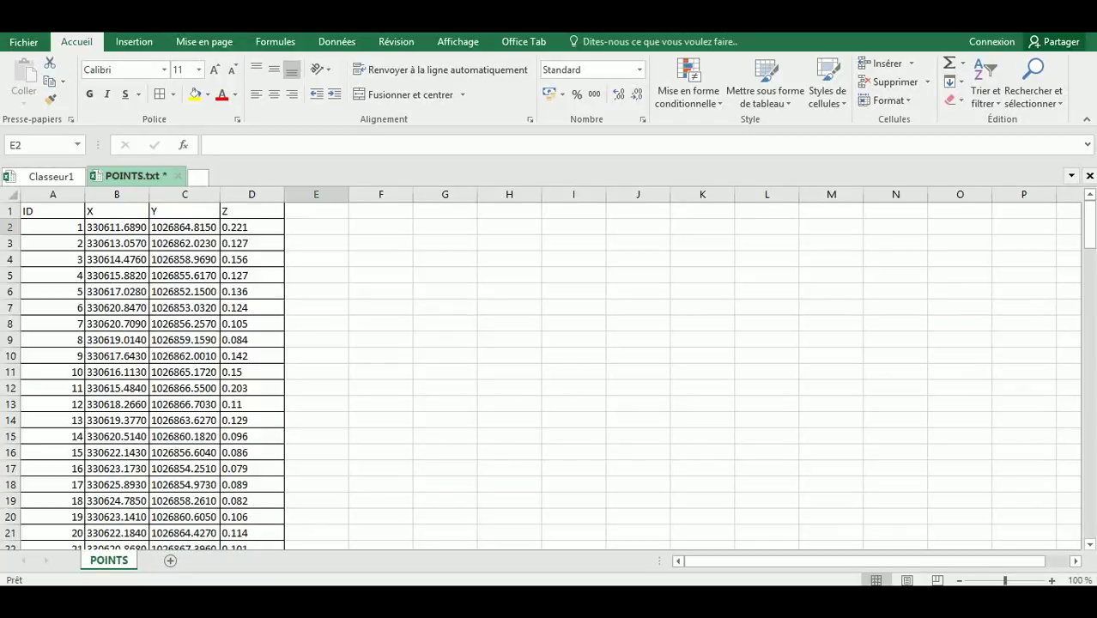
left_click(1087, 383)
left_click(1087, 383)
mouse_move(1089, 319)
left_mouse_down()
mouse_move(1094, 470)
mouse_move(1083, 222)
left_mouse_up()
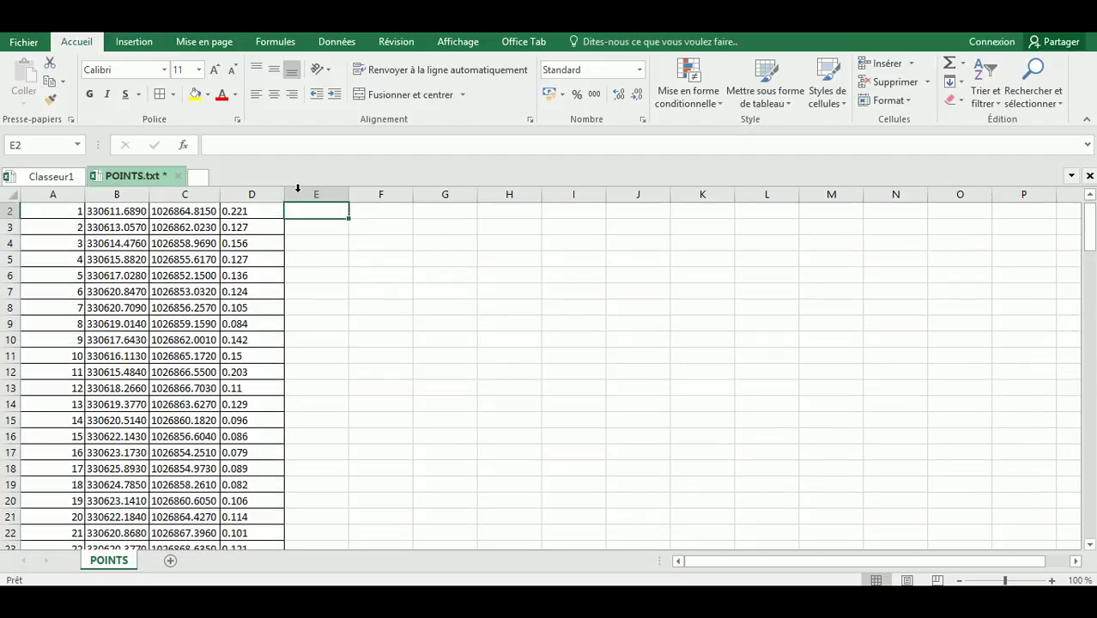
scroll(309, 219, "up", 1)
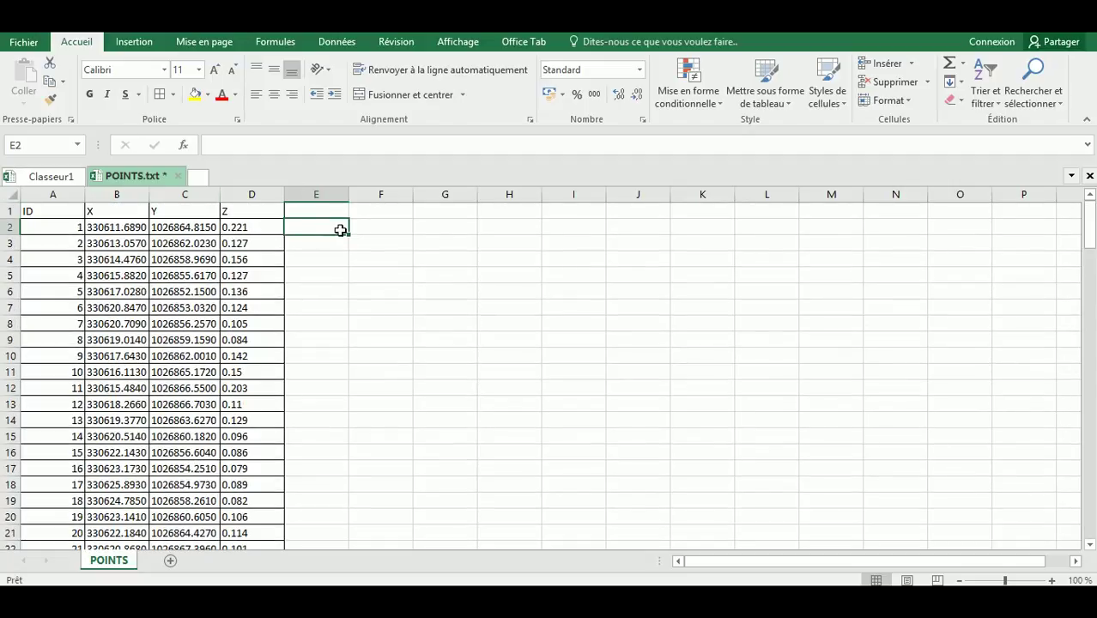
- Enter the formula =B2&","&C2&","&D2&" " in E2 to join the coordinates
type("=")
left_click(112, 227)
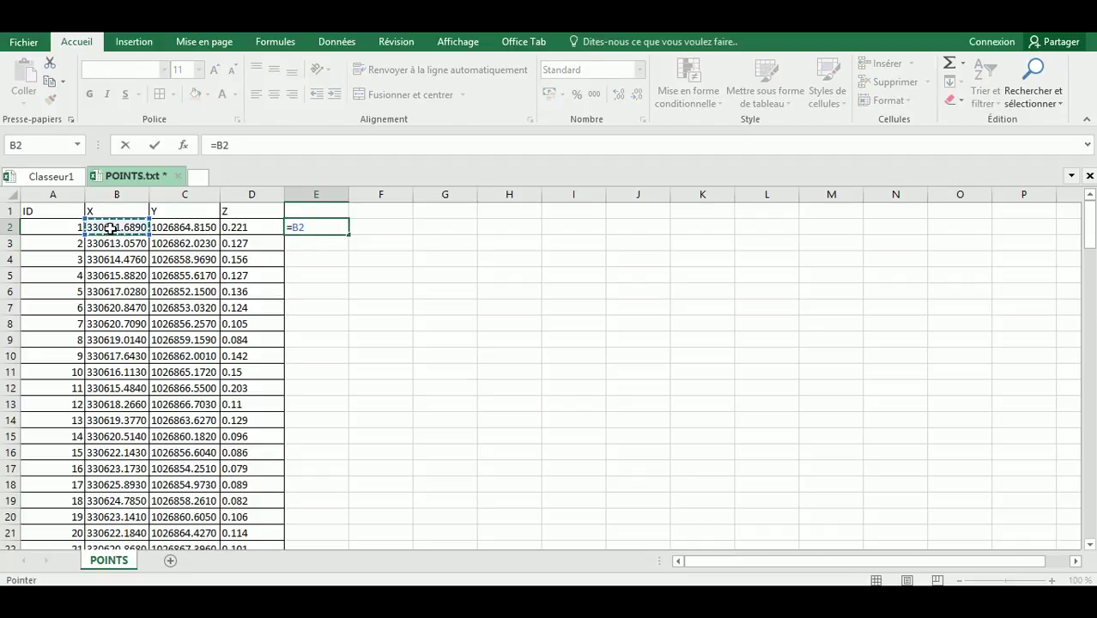
type("&")
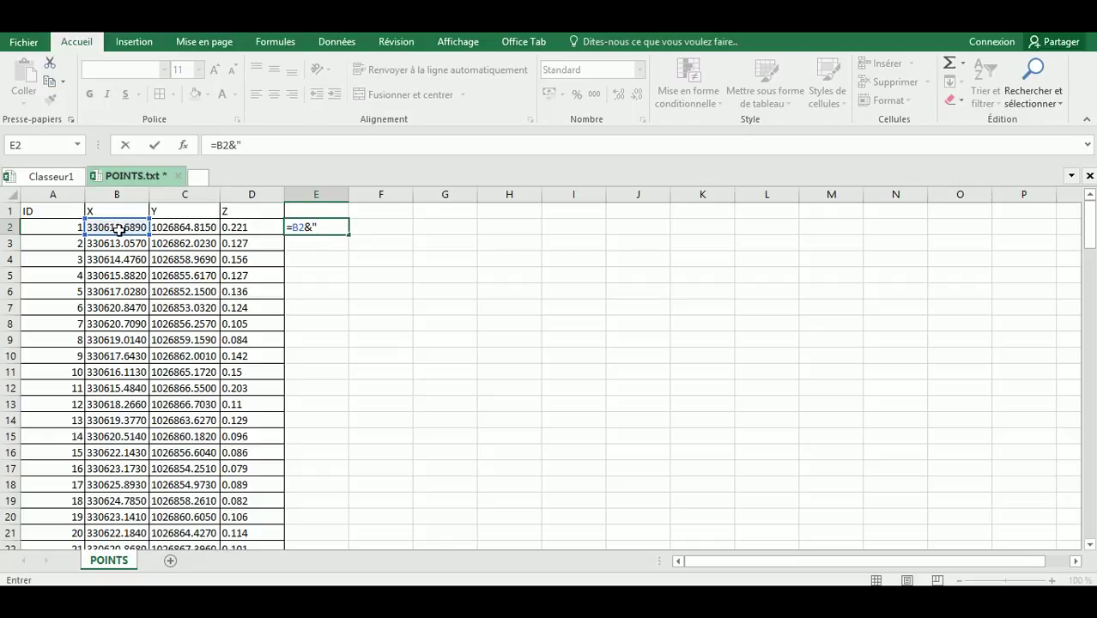
type("\"&")
left_click(188, 230)
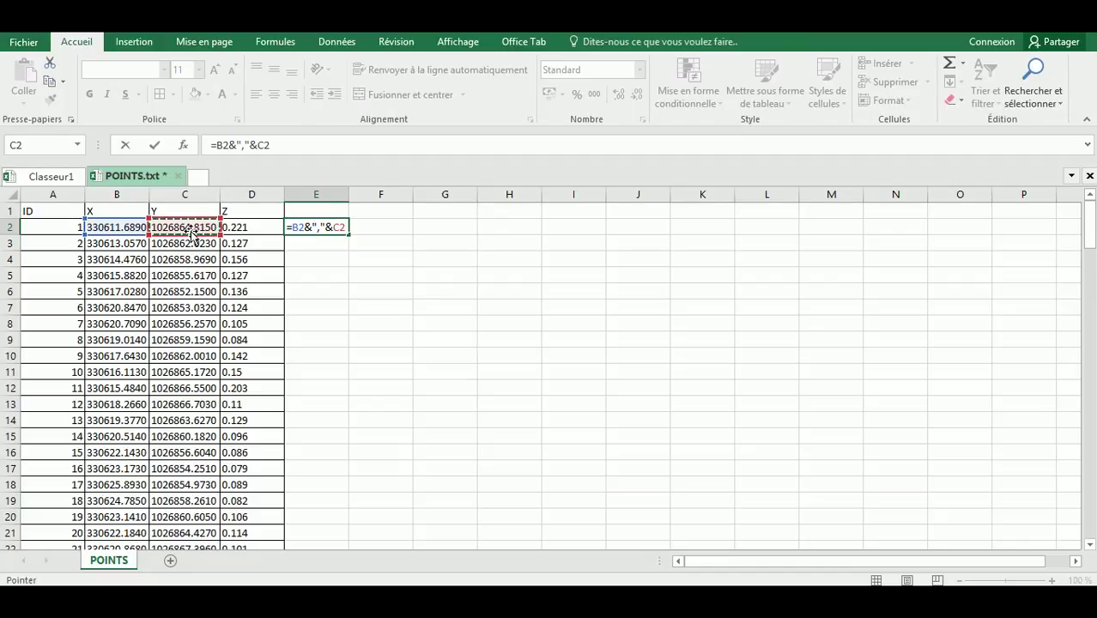
type("&\",")
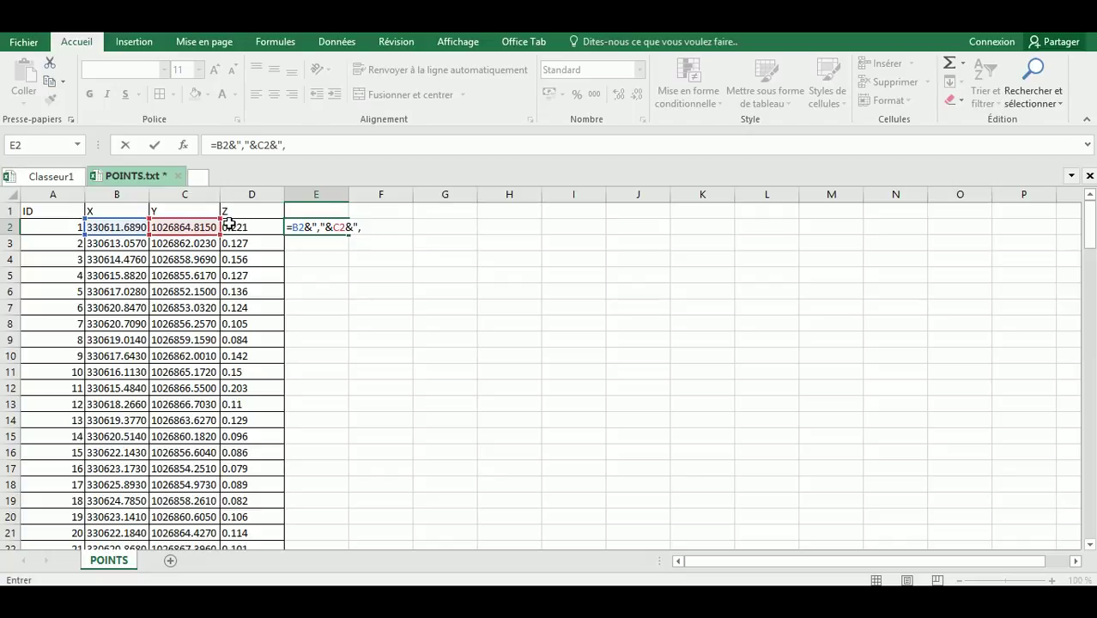
type("&")
left_click(247, 225)
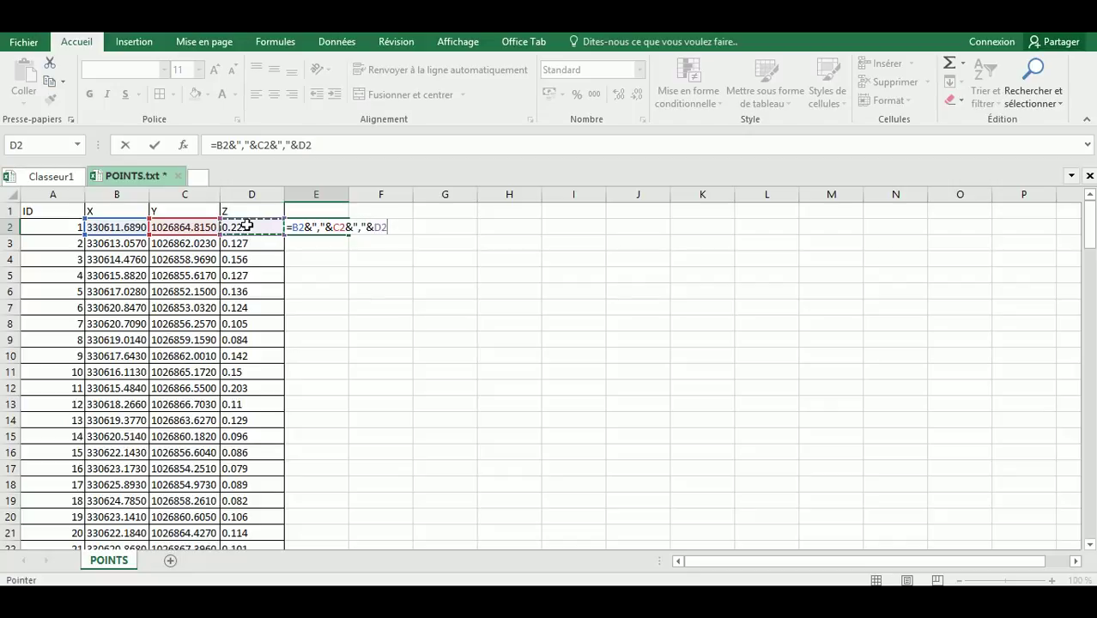
type("&")
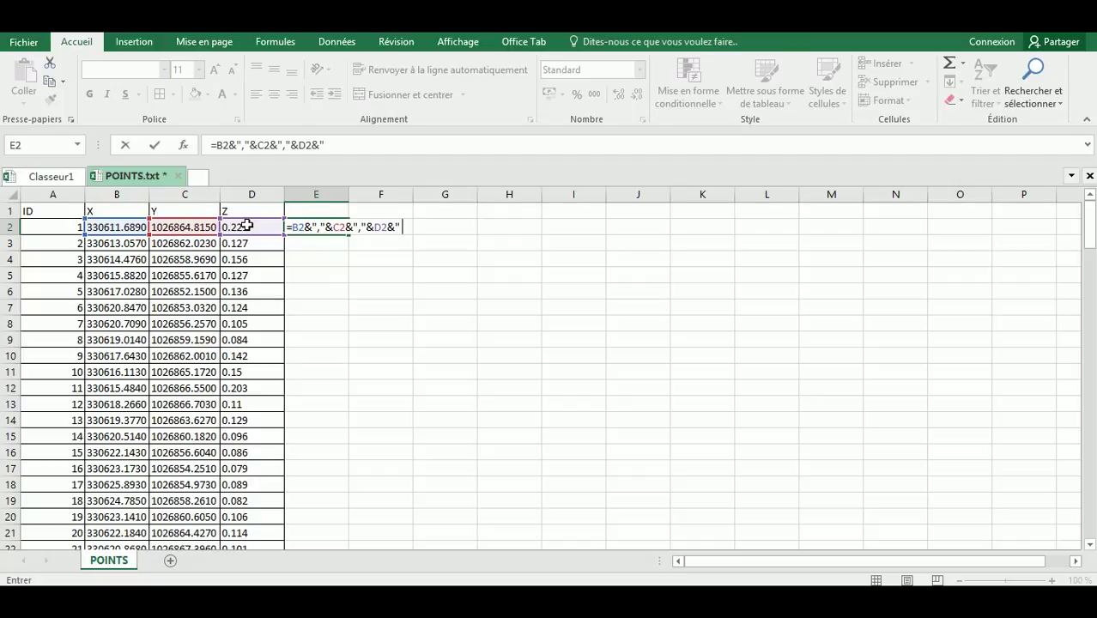
type("\"")
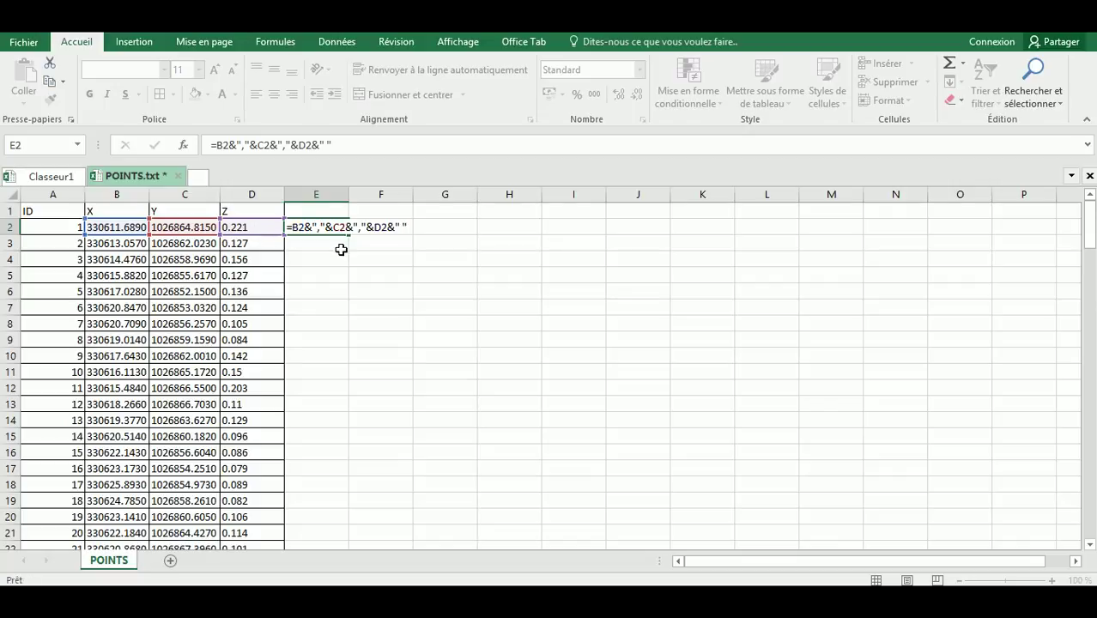
key("Return")
- Fill the E2 coordinate formula down column E for every survey point
left_click(322, 223)
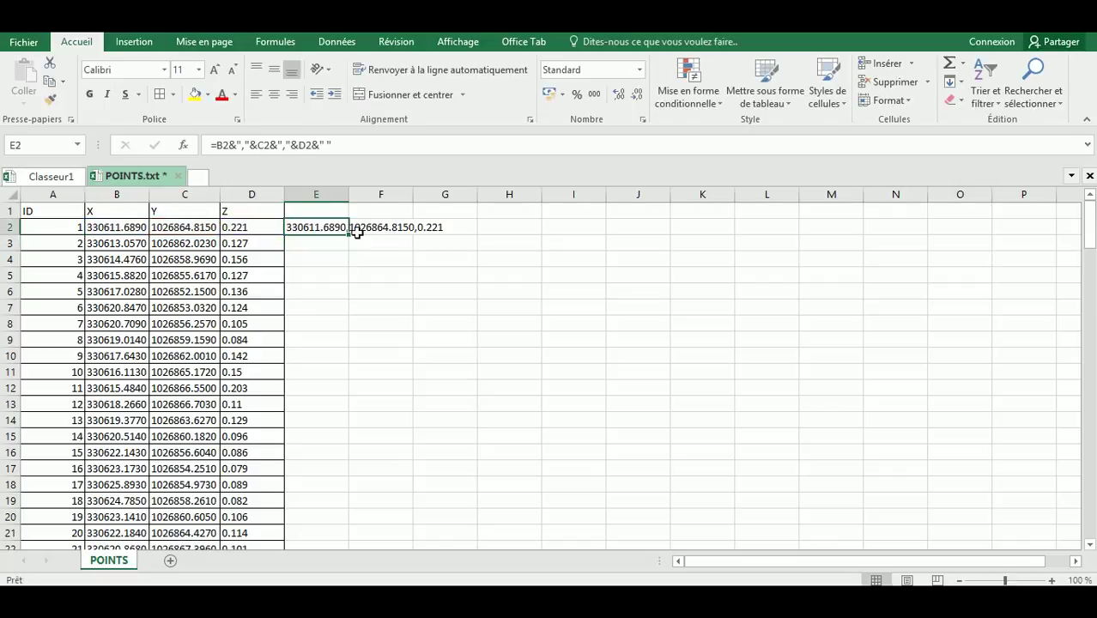
double_click(349, 234)
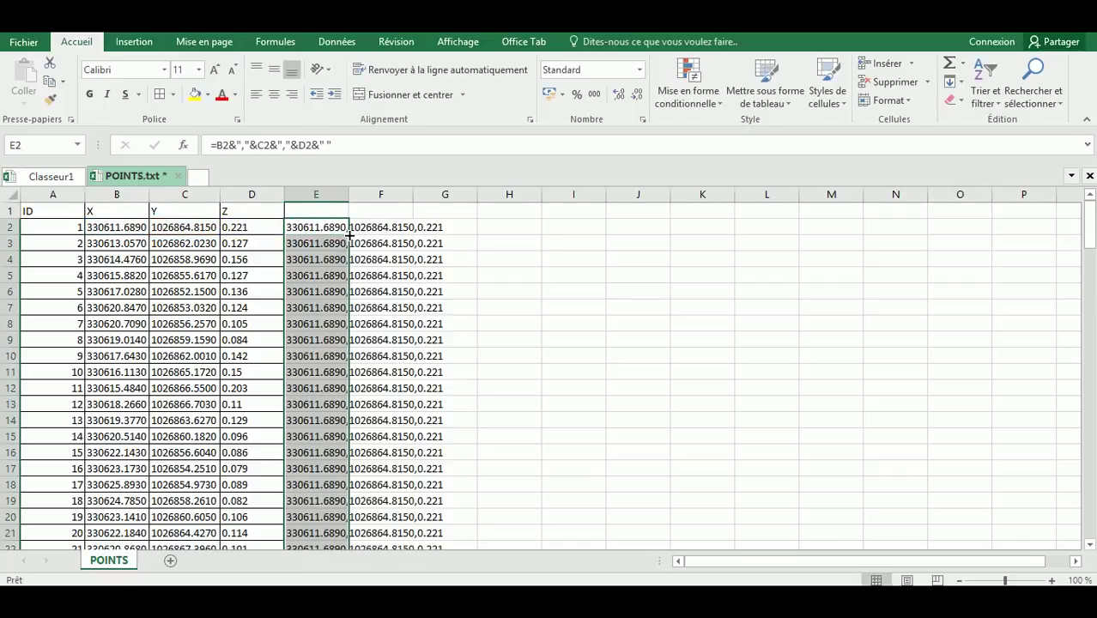
left_click(325, 147)
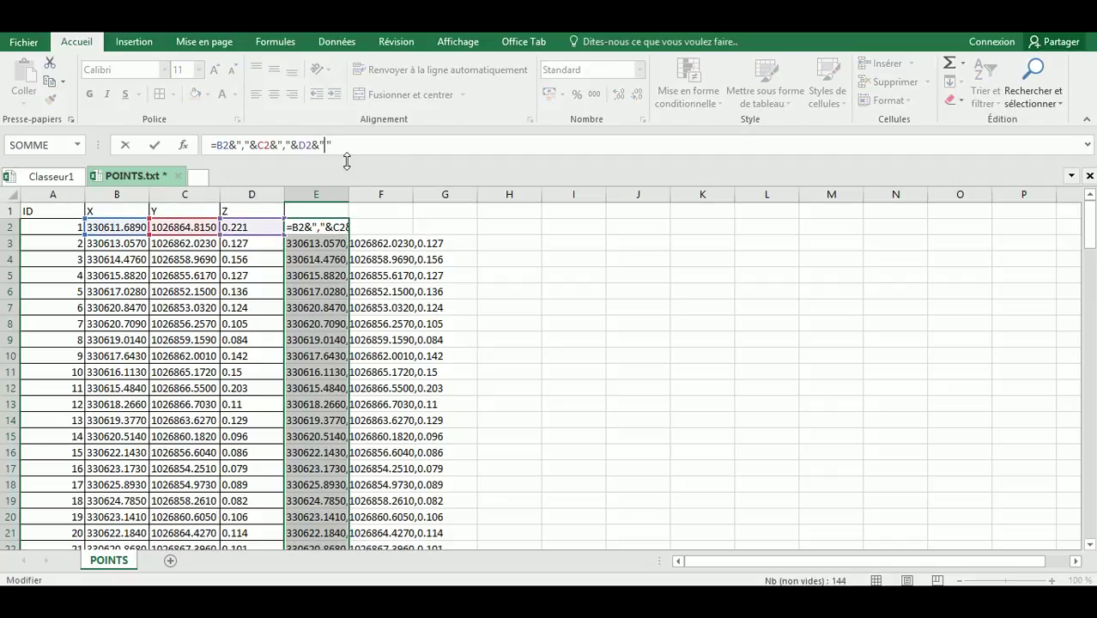
key("End")
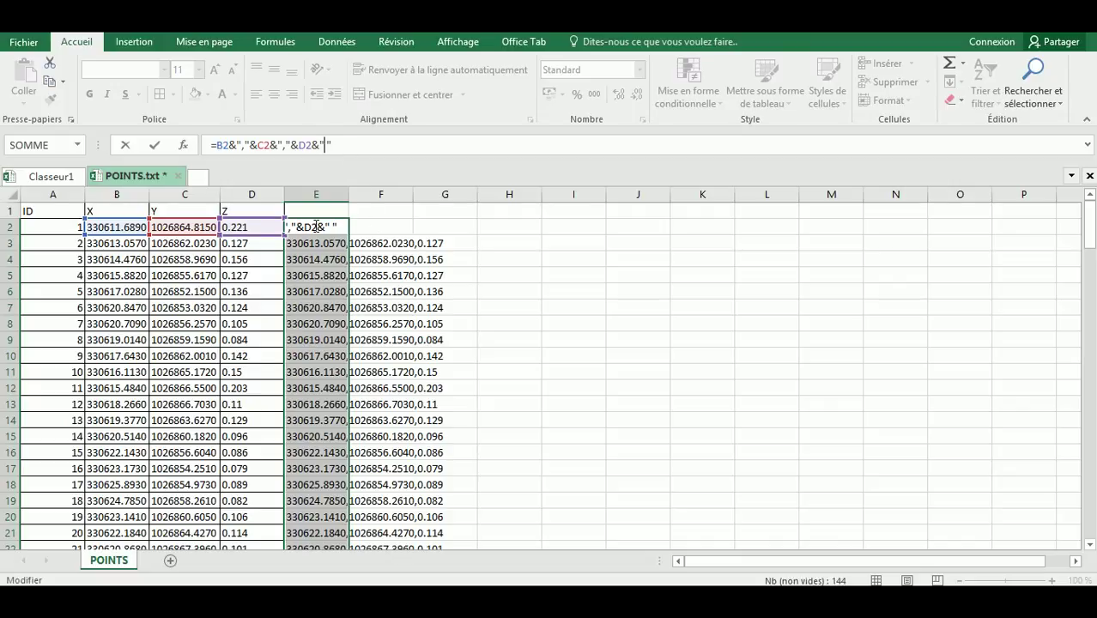
key("ctrl+Return")
- Copy column E's joined coordinates with Copier and switch to AutoCAD
right_click(329, 277)
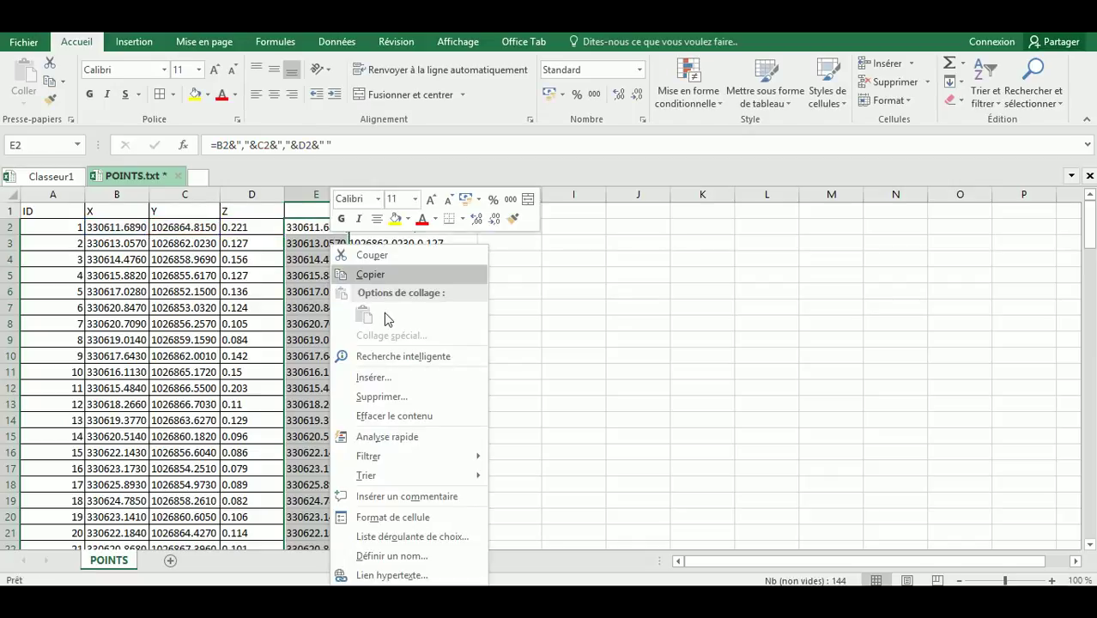
left_click(376, 273)
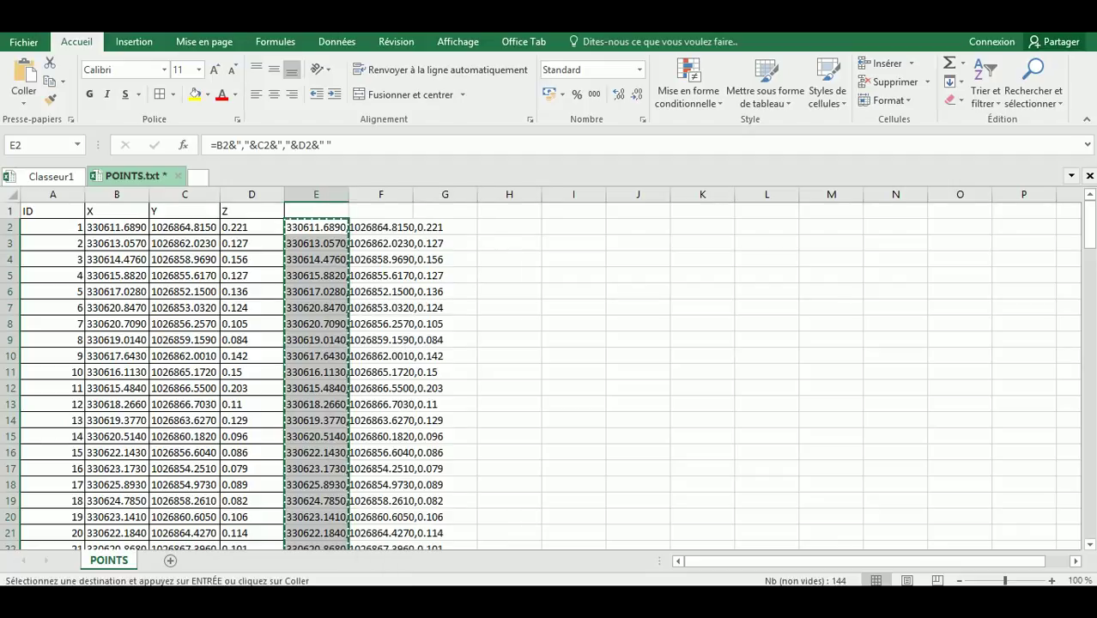
key("alt+Tab")
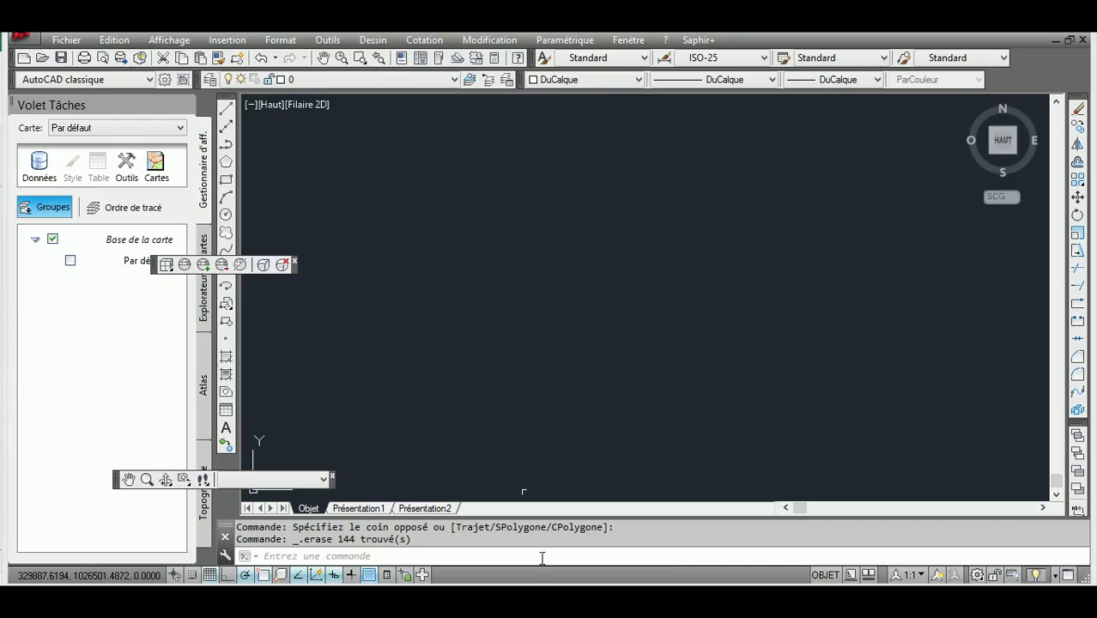
- Paste the copied coordinate strings into the POINT command, then cancel it after 'Point incorrect'
left_click(447, 557)
type("poi")
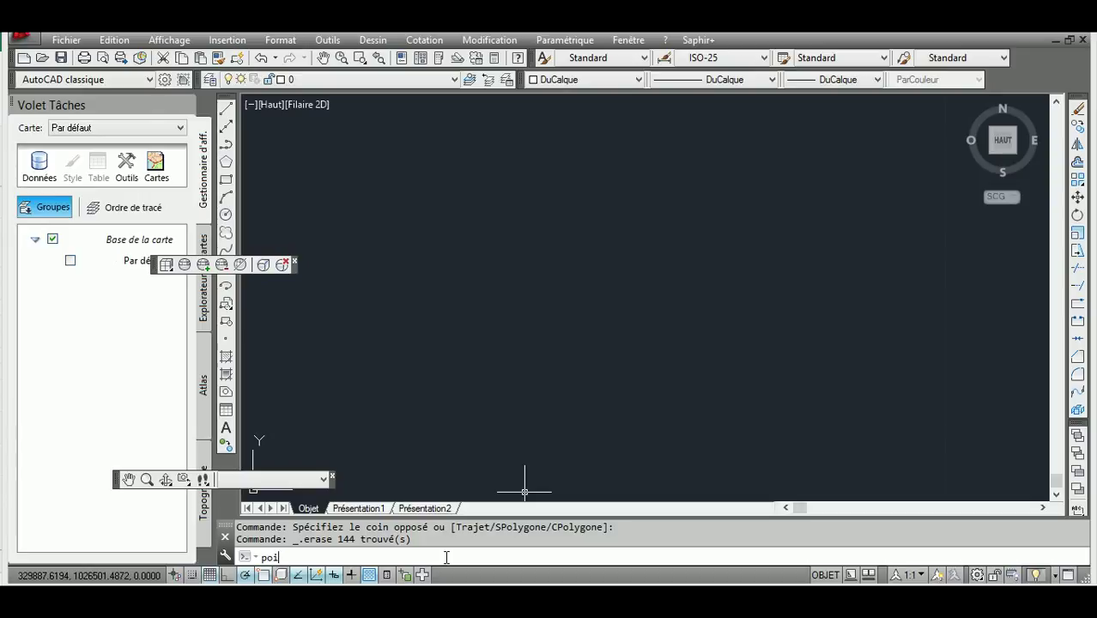
type("nt")
key("Return")
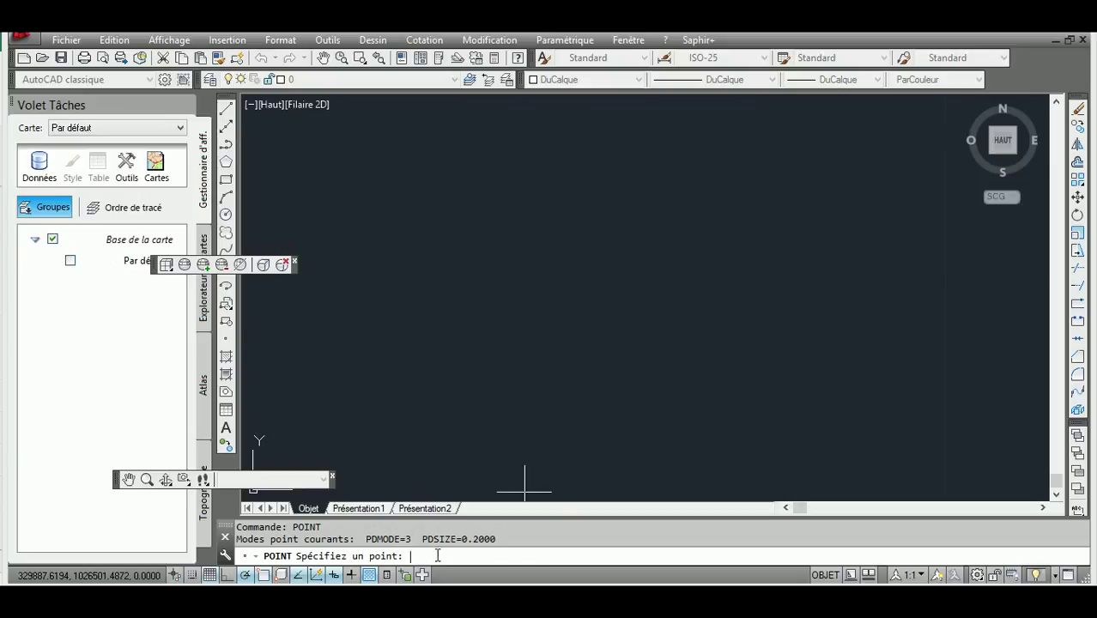
right_click(438, 556)
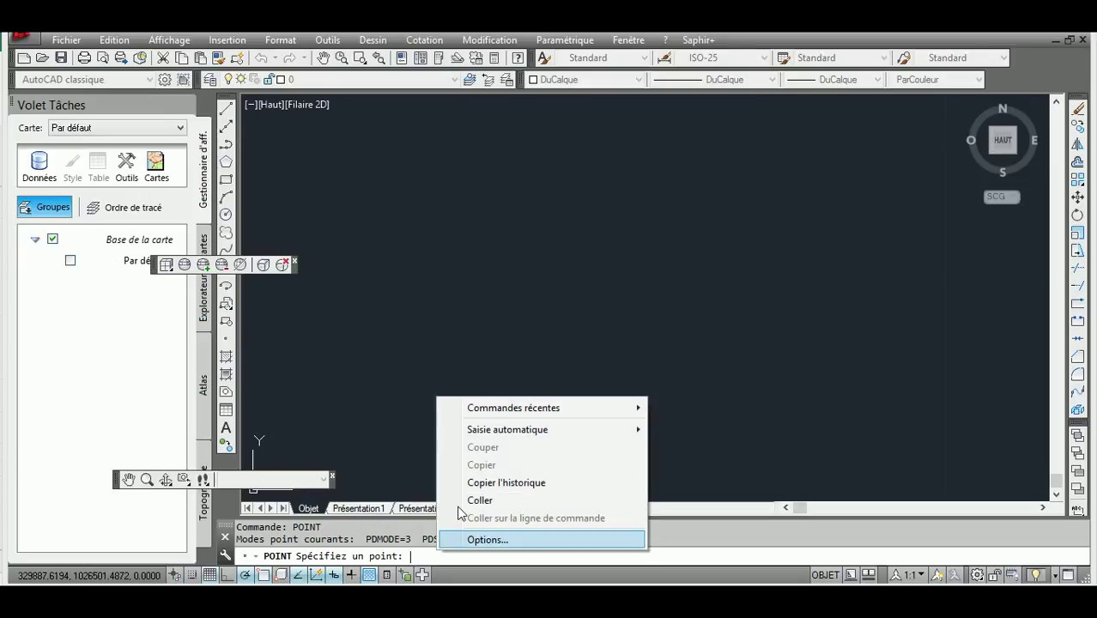
left_click(504, 500)
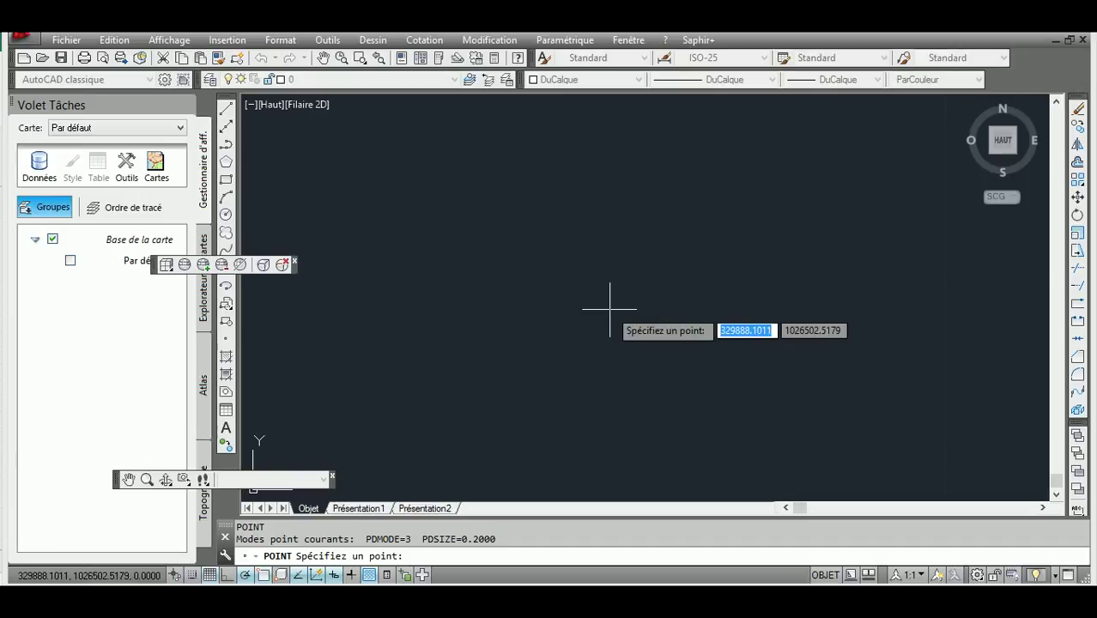
key("Return")
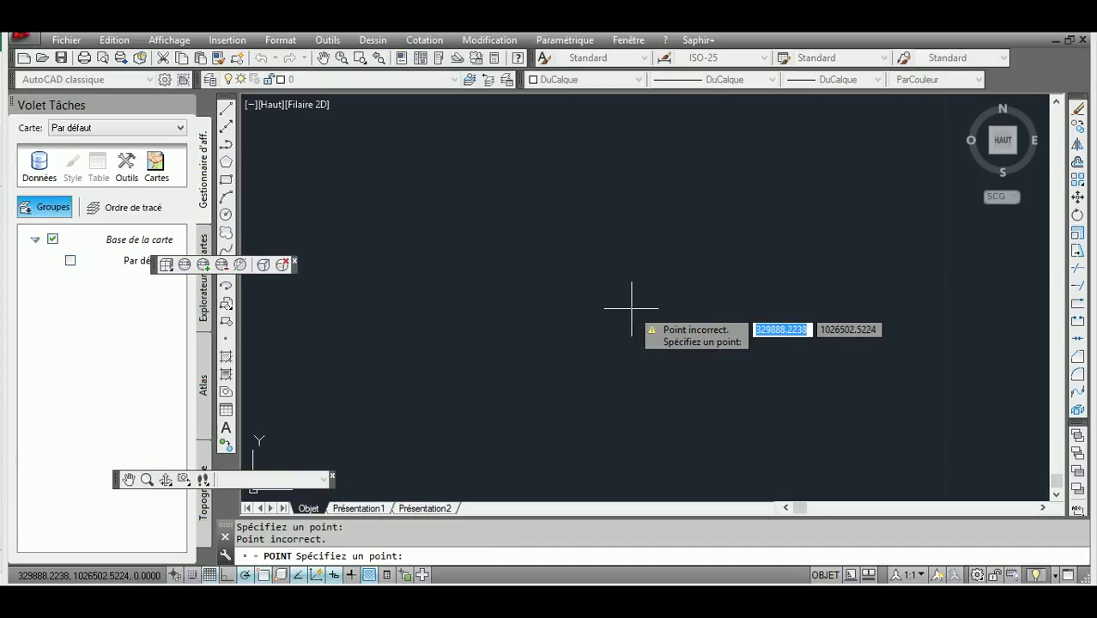
key("Escape")
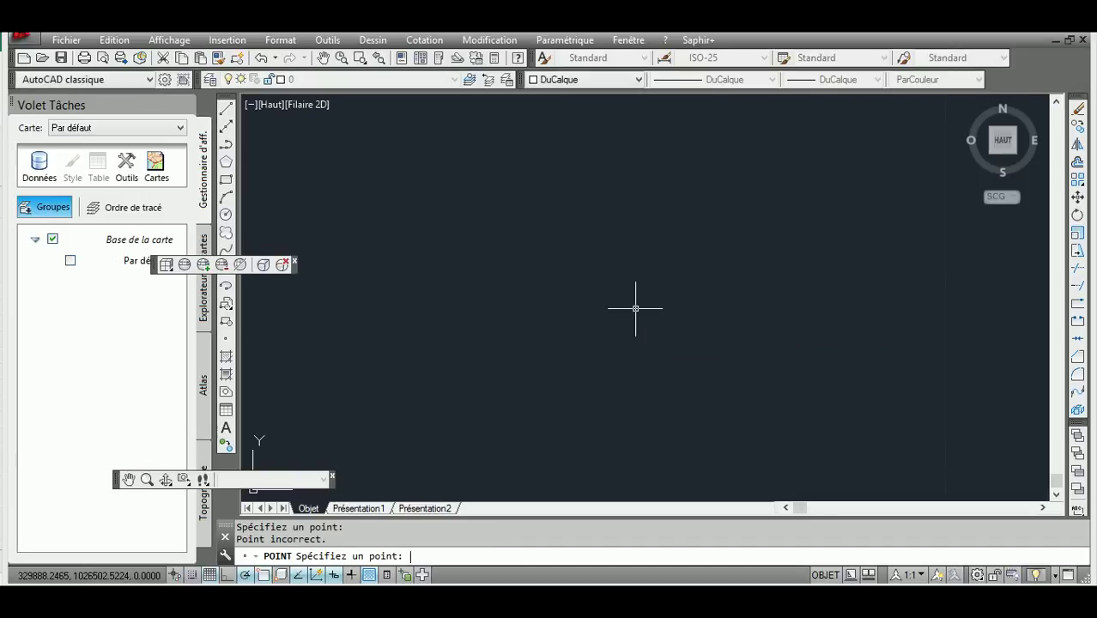
- Zoom extents with ZE and adjust the zoom so both survey point clusters show
type("ze")
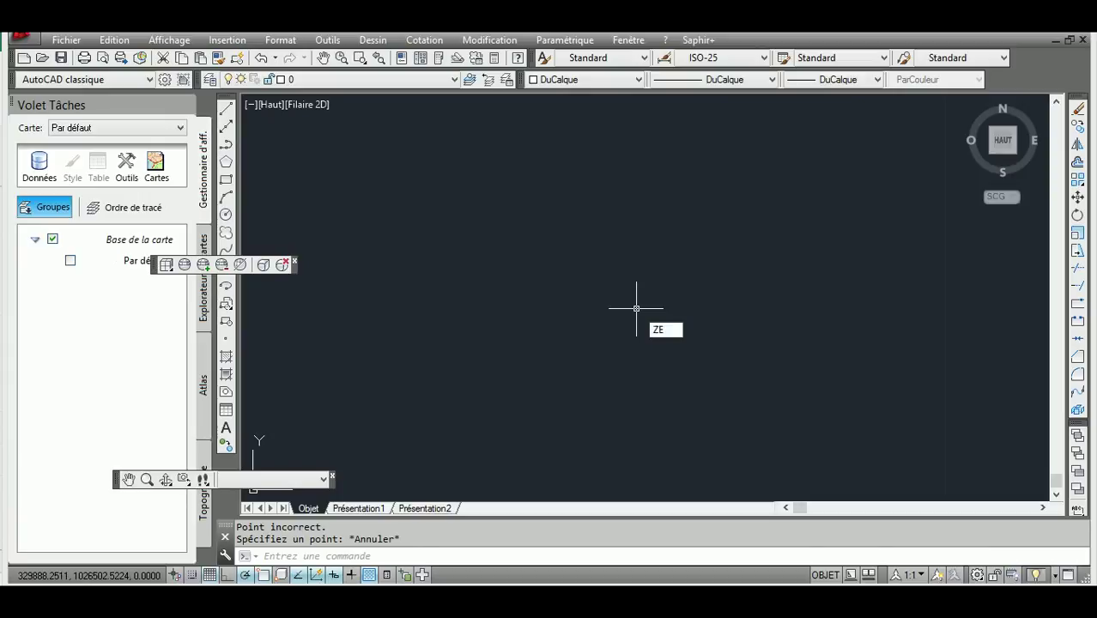
key("Return")
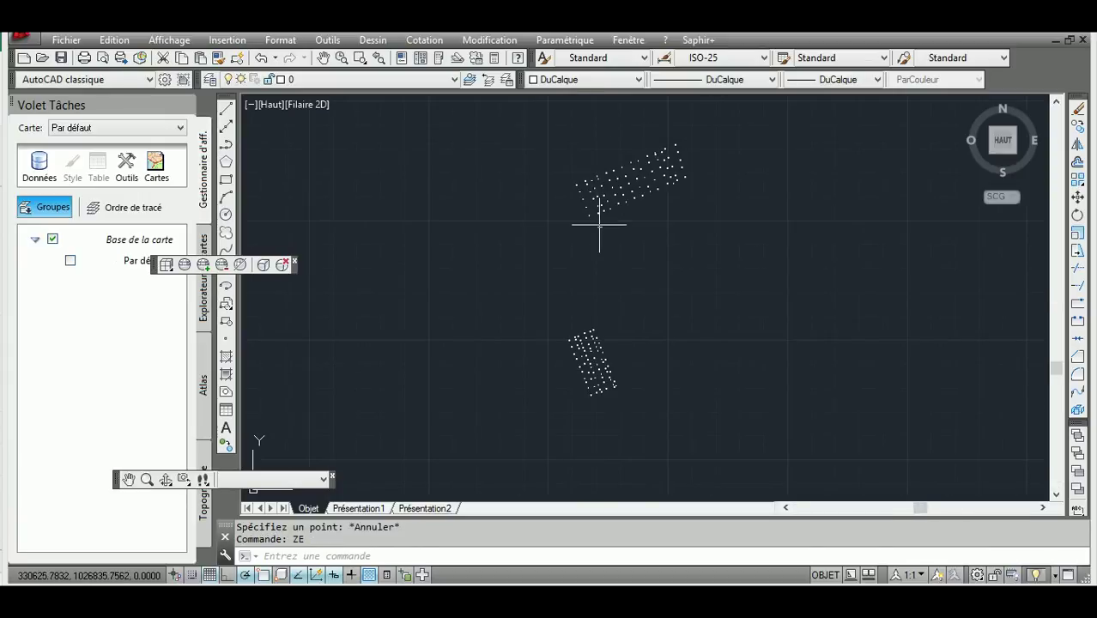
scroll(570, 364, "up", 5)
scroll(636, 341, "up", 4)
scroll(639, 331, "down", 5)
scroll(641, 321, "down", 3)
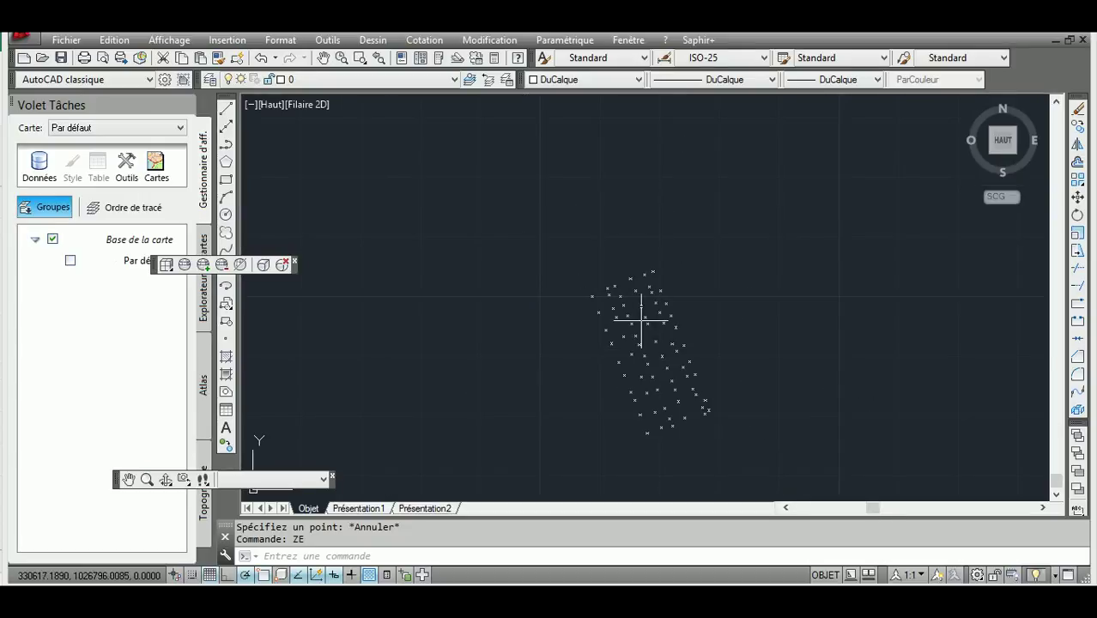
scroll(642, 330, "down", 4)
scroll(646, 237, "up", 3)
scroll(648, 235, "up", 5)
scroll(648, 237, "down", 2)
scroll(648, 258, "down", 2)
scroll(647, 275, "down", 3)
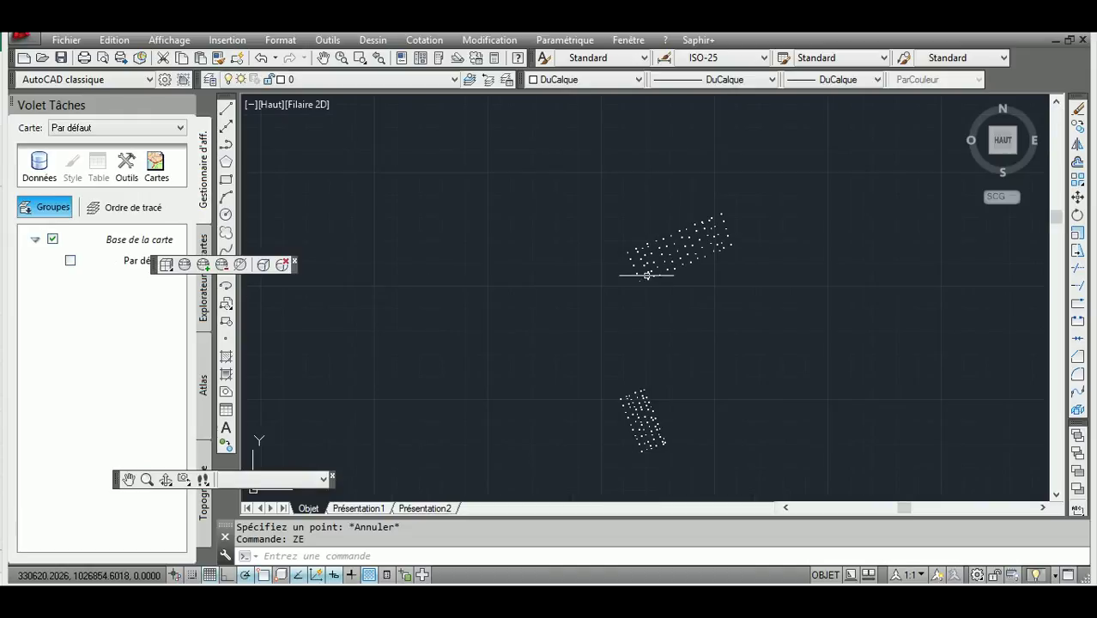
left_click(482, 554)
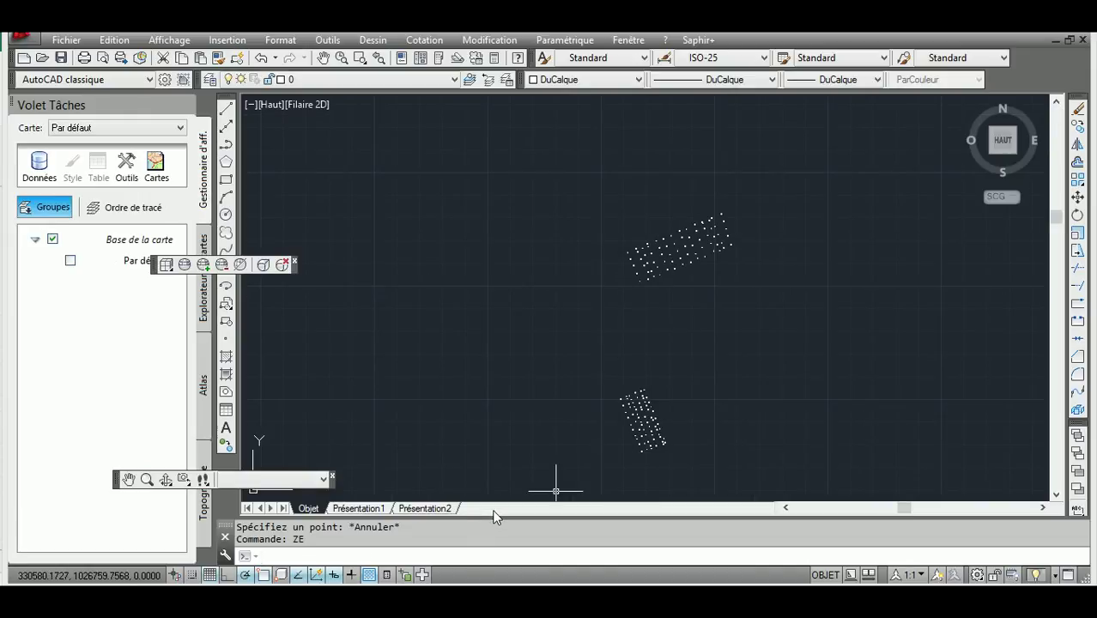
type("ddpty")
- In Point Style, choose the circled-X marker, reduce the point size, and apply it
key("Return")
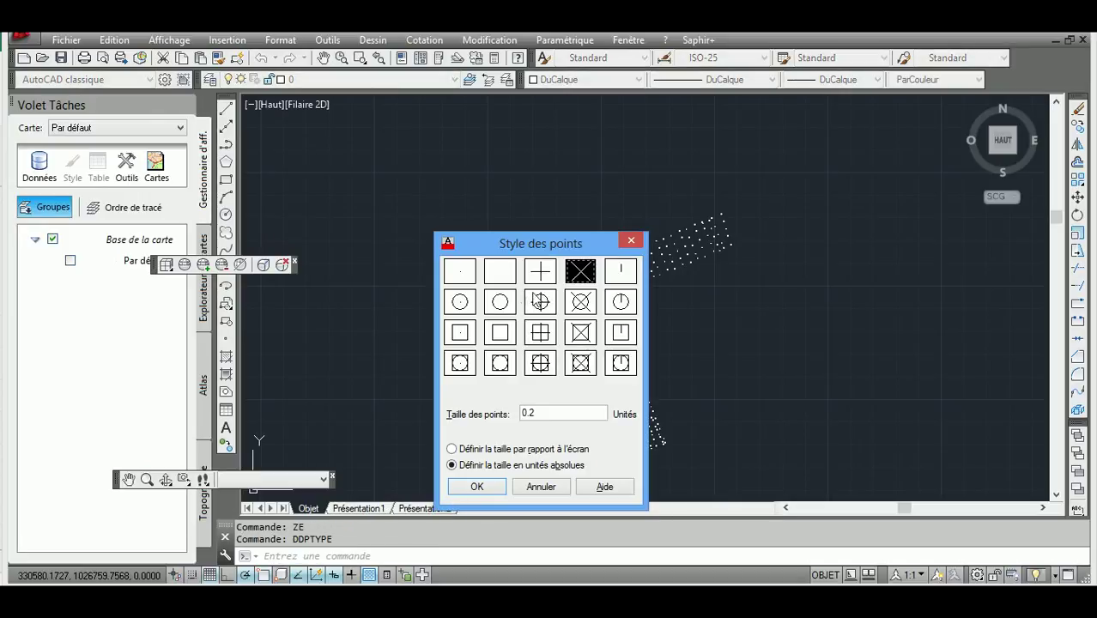
left_click(584, 304)
double_click(553, 413)
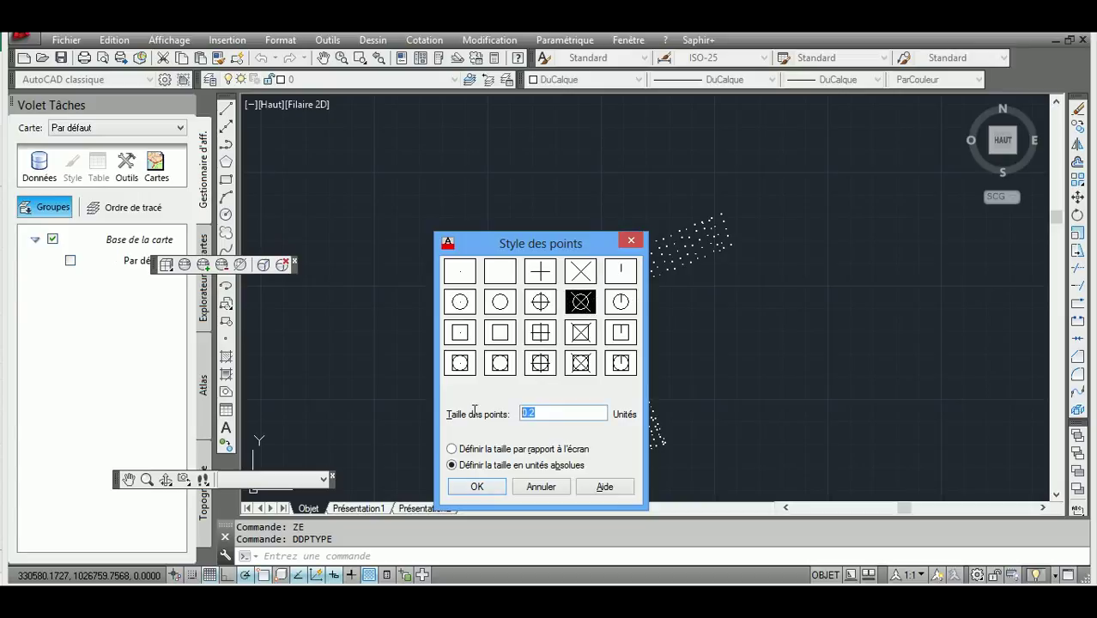
type("0.")
left_click(477, 487)
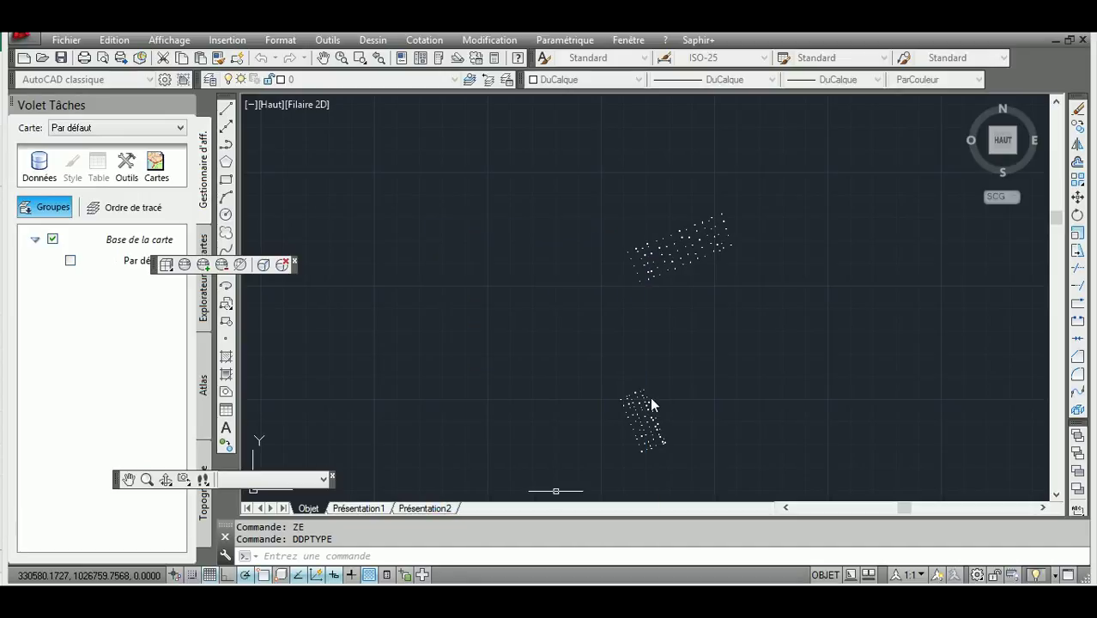
scroll(654, 412, "up", 10)
scroll(550, 374, "up", 2)
scroll(549, 374, "up", 2)
scroll(549, 374, "up", 2)
scroll(550, 374, "up", 2)
scroll(549, 374, "down", 8)
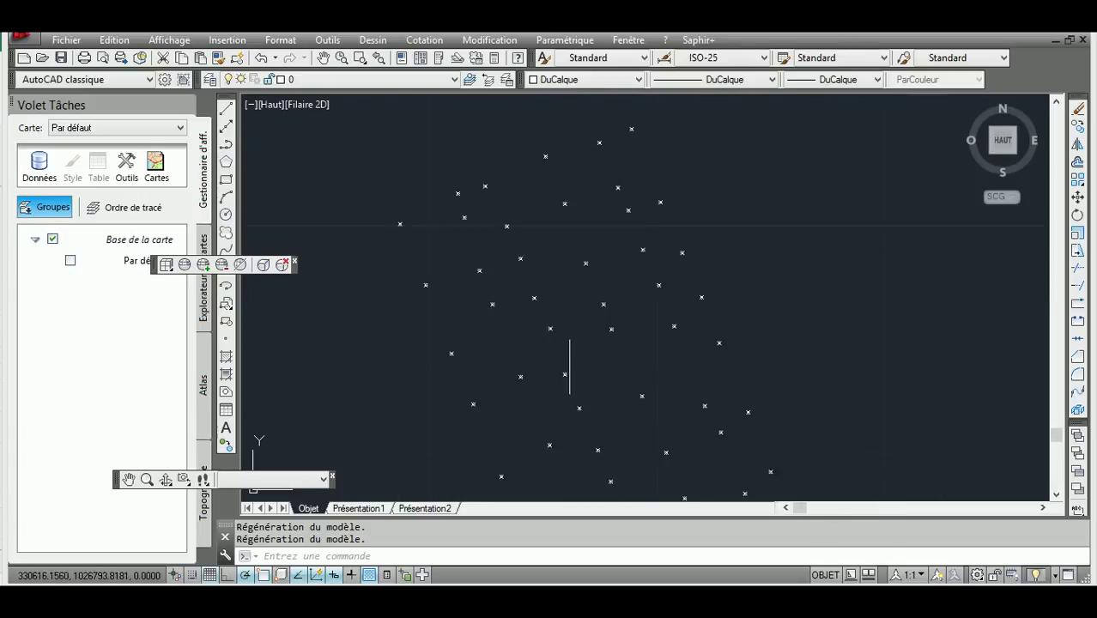
scroll(570, 363, "down", 4)
scroll(623, 148, "up", 2)
scroll(622, 145, "up", 4)
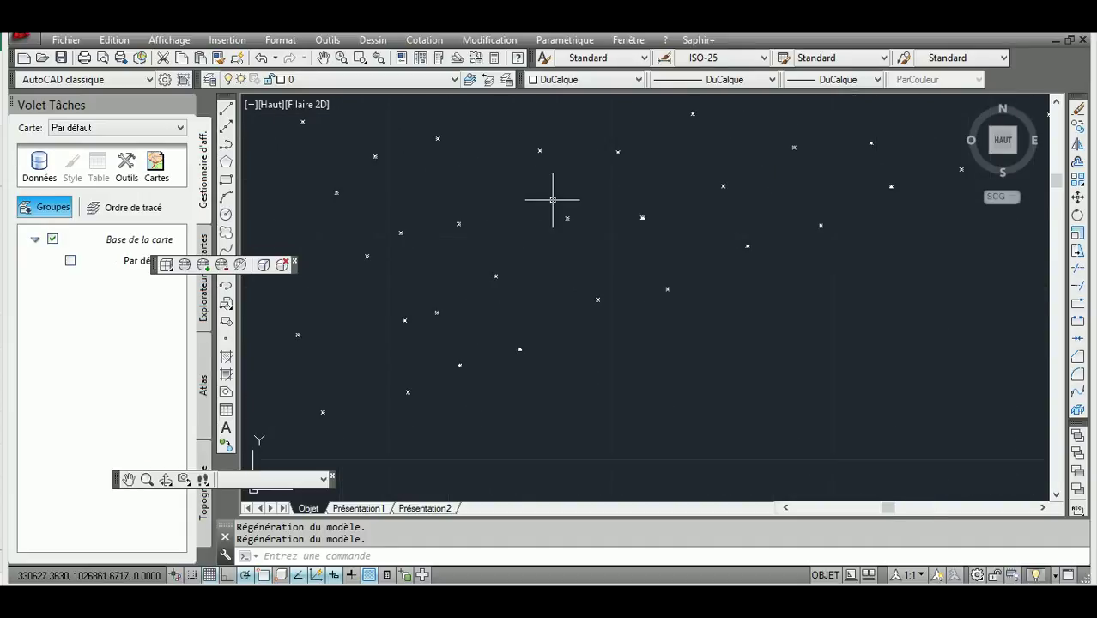
middle_click_drag(526, 203, 506, 210)
scroll(519, 213, "down", 4)
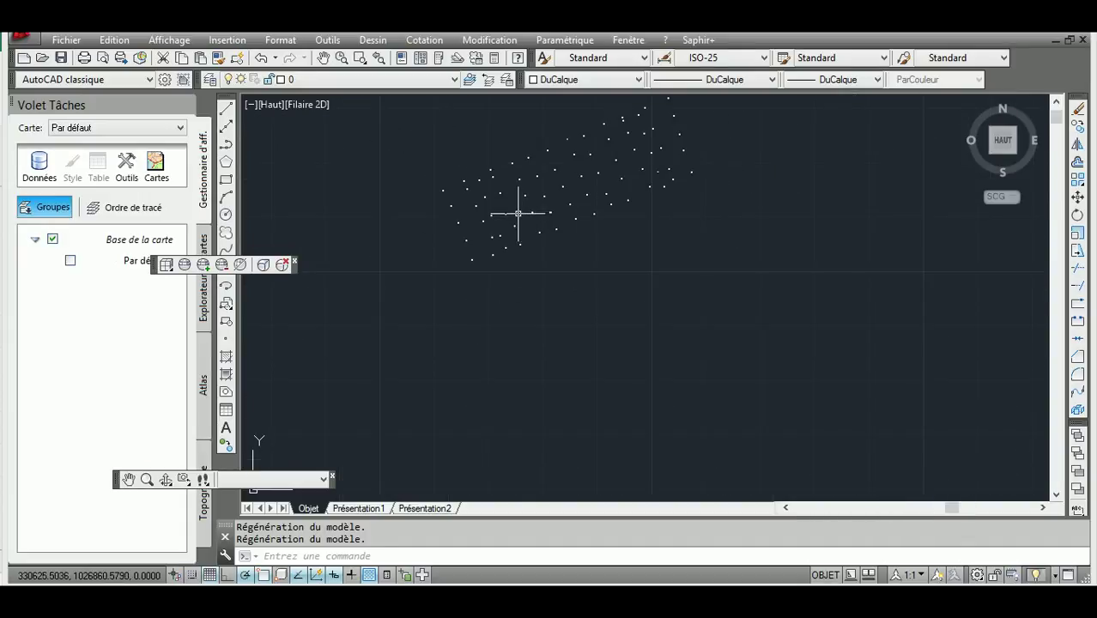
scroll(509, 221, "up", 3)
scroll(508, 221, "up", 3)
- Set PDMODE to 33 to try showing the survey points as circles
type("pdod")
key("Return")
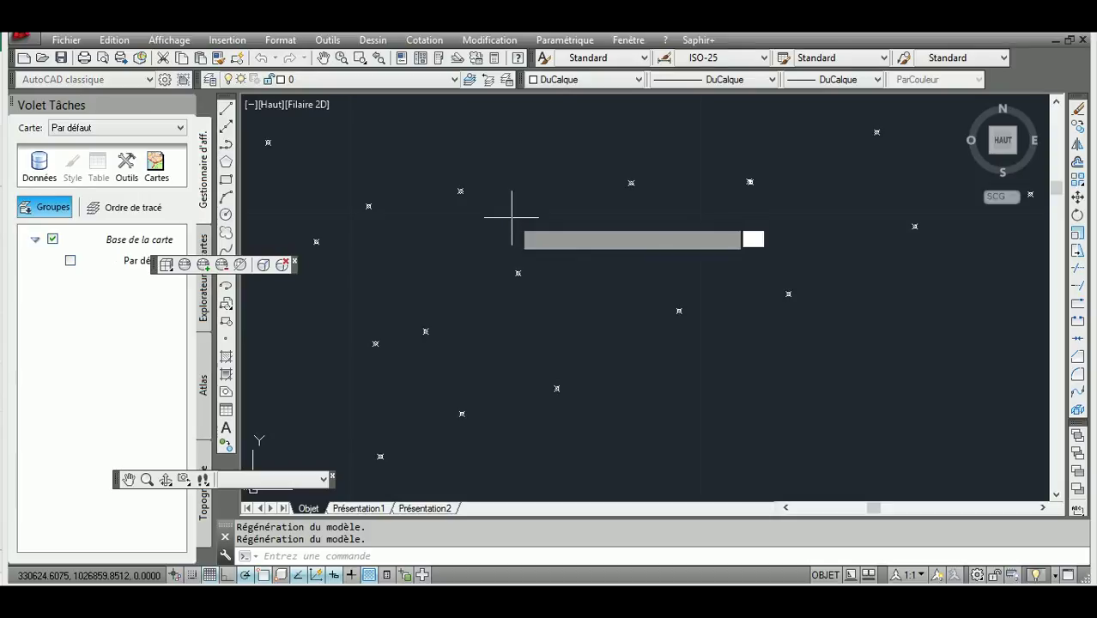
type("33")
key("Return")
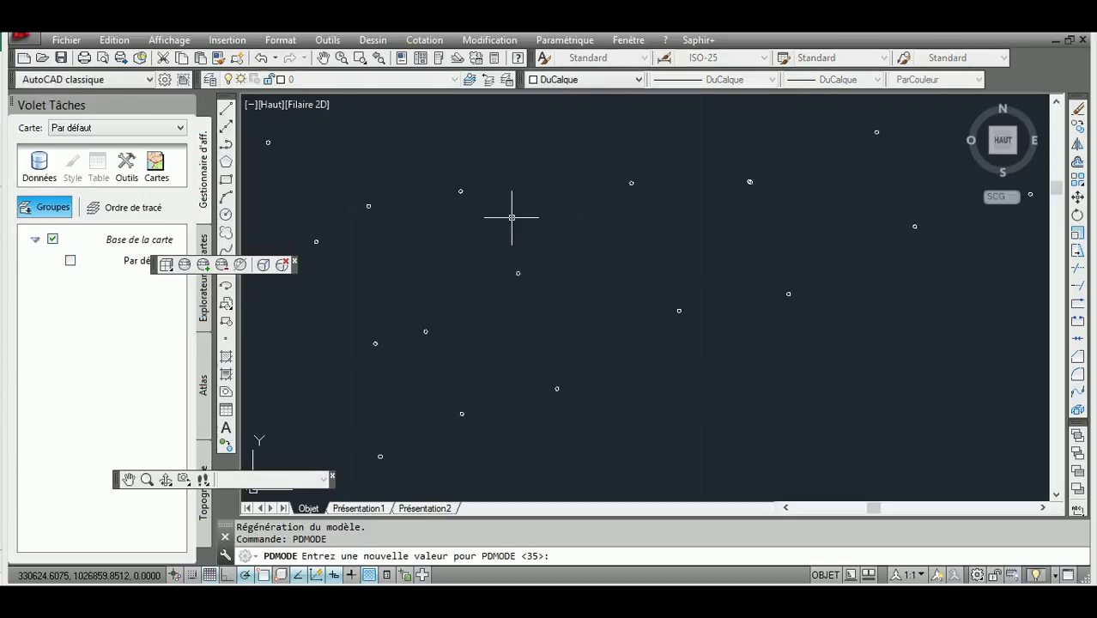
scroll(510, 235, "down", 2)
scroll(511, 234, "down", 3)
scroll(512, 252, "down", 1)
scroll(508, 258, "up", 2)
scroll(477, 256, "up", 2)
scroll(471, 256, "up", 1)
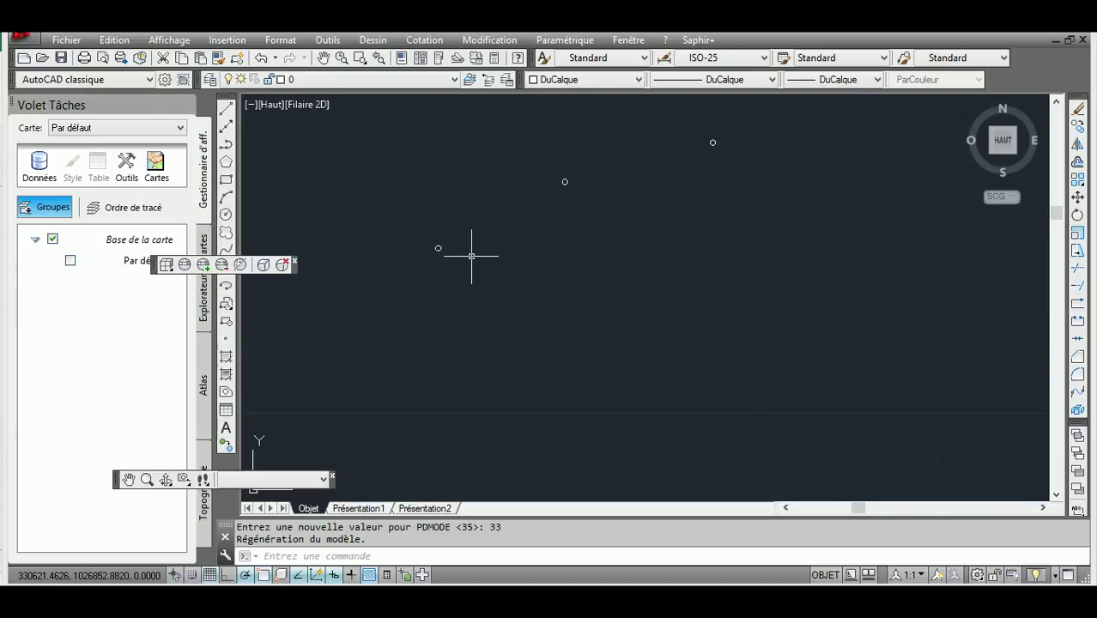
scroll(409, 232, "up", 2)
scroll(412, 232, "up", 2)
scroll(448, 233, "down", 2)
scroll(459, 245, "down", 2)
scroll(469, 253, "down", 1)
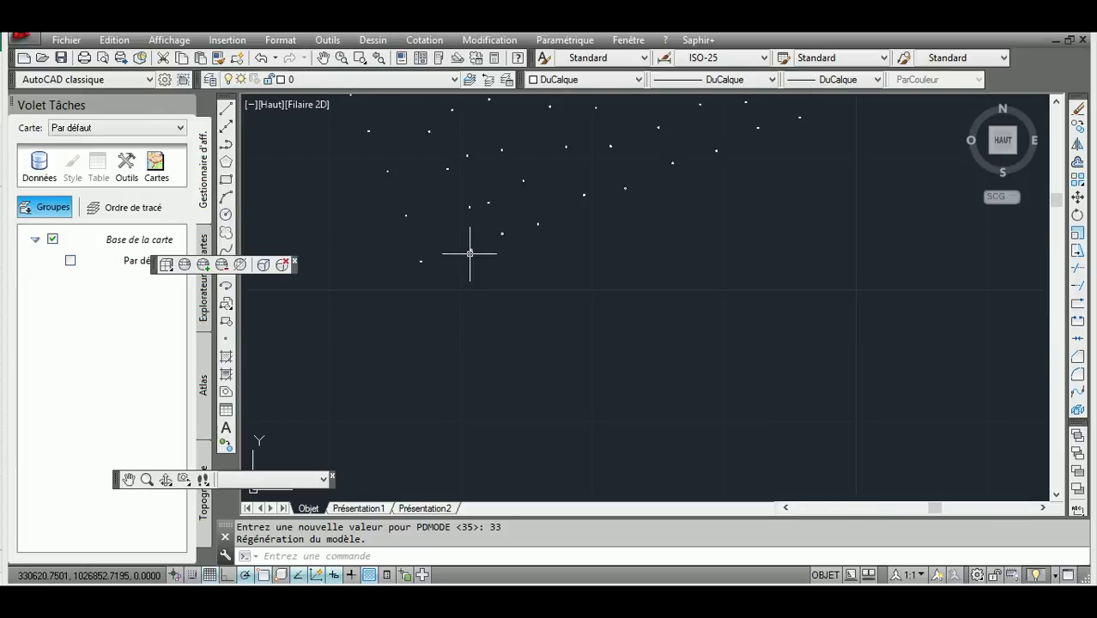
- Set PDMODE to 2 so the survey points display as plus-sign markers
type("pDMode")
key("Return")
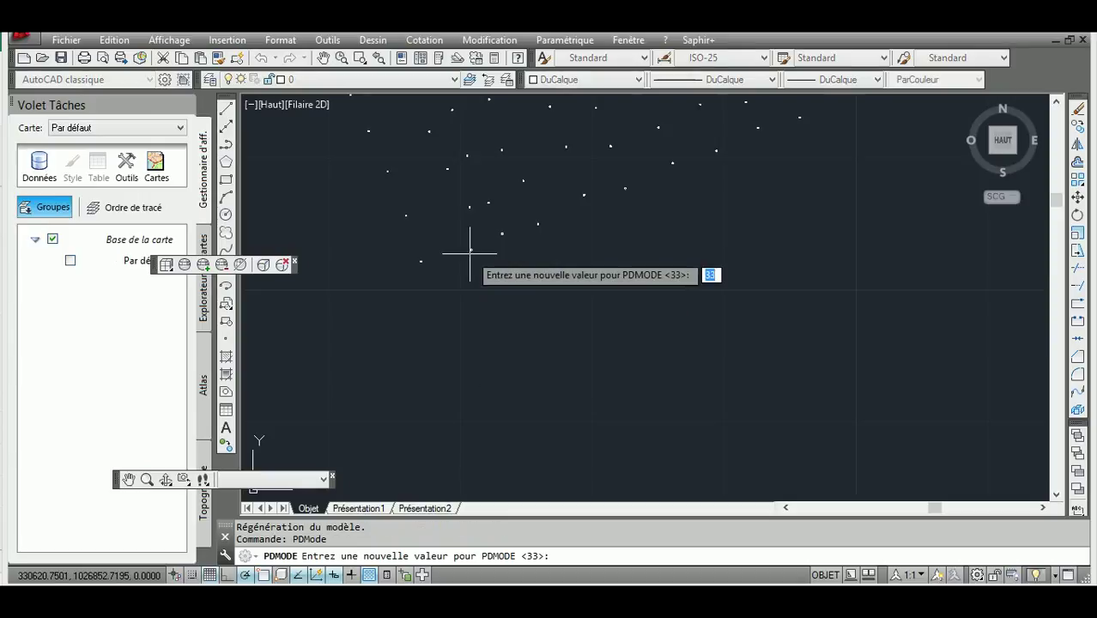
type("2")
key("Return")
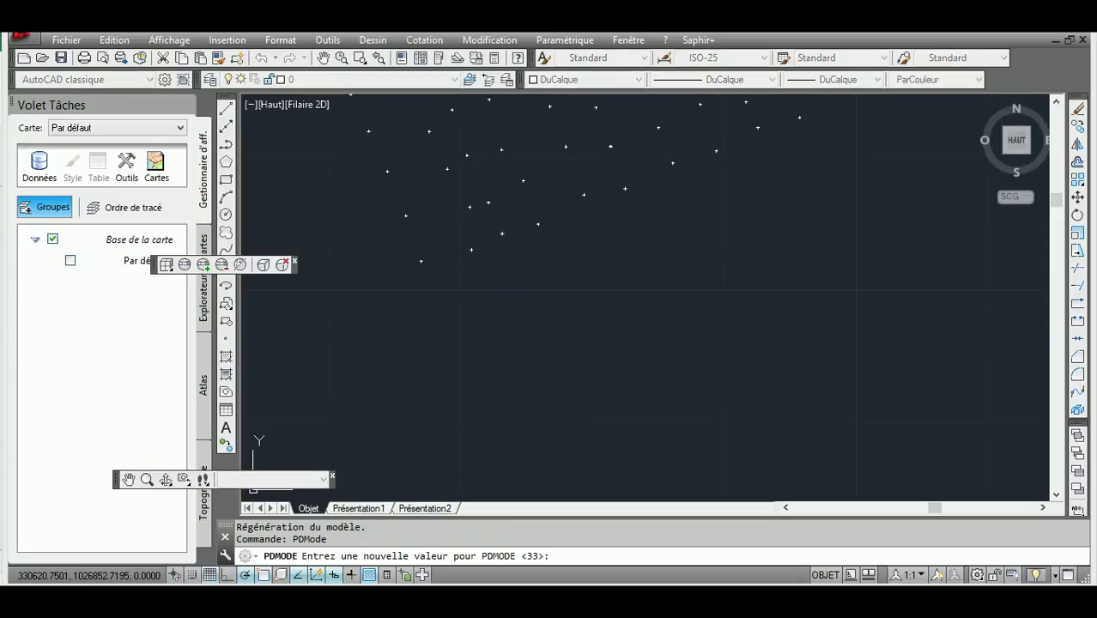
scroll(459, 185, "up", 5)
scroll(480, 236, "down", 2)
scroll(508, 253, "down", 3)
scroll(509, 253, "down", 2)
scroll(509, 252, "down", 1)
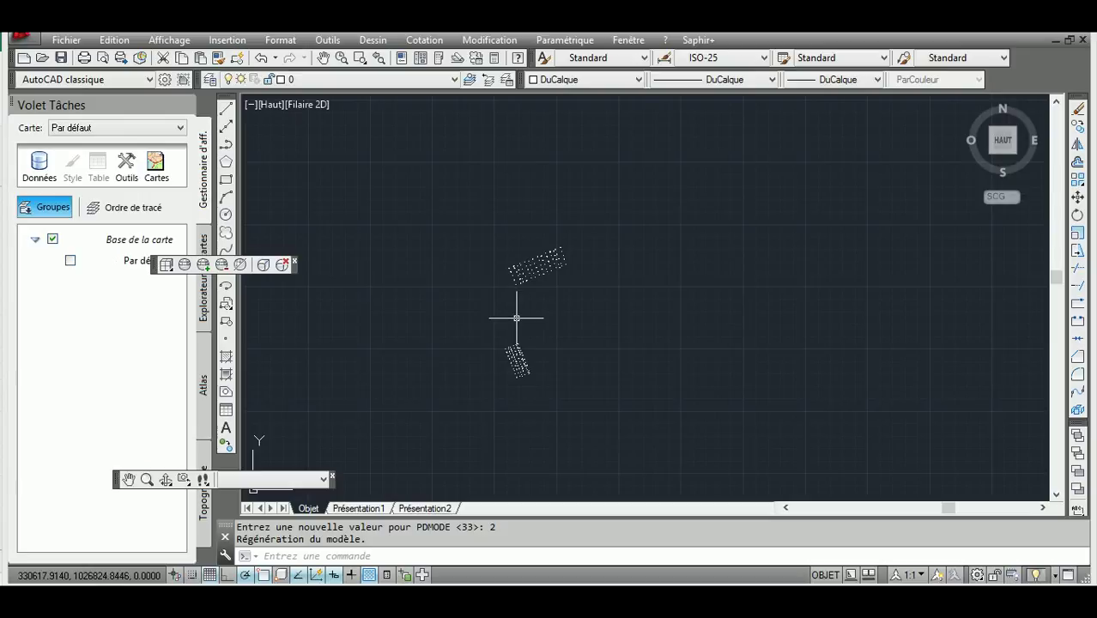
scroll(507, 344, "up", 5)
scroll(502, 364, "down", 4)
scroll(505, 386, "up", 3)
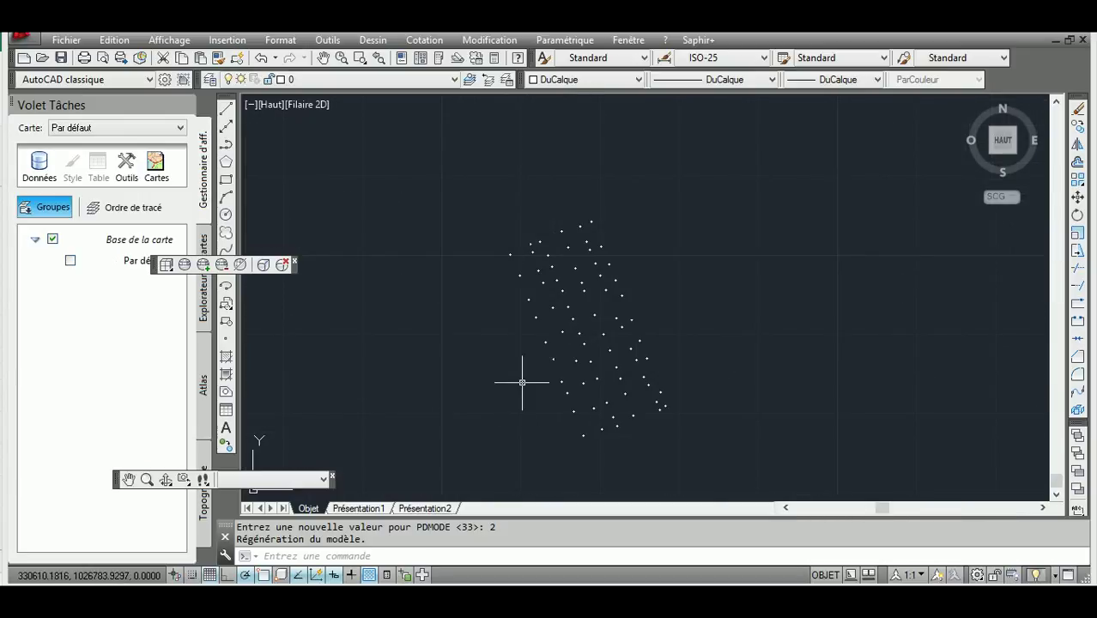
scroll(533, 375, "up", 5)
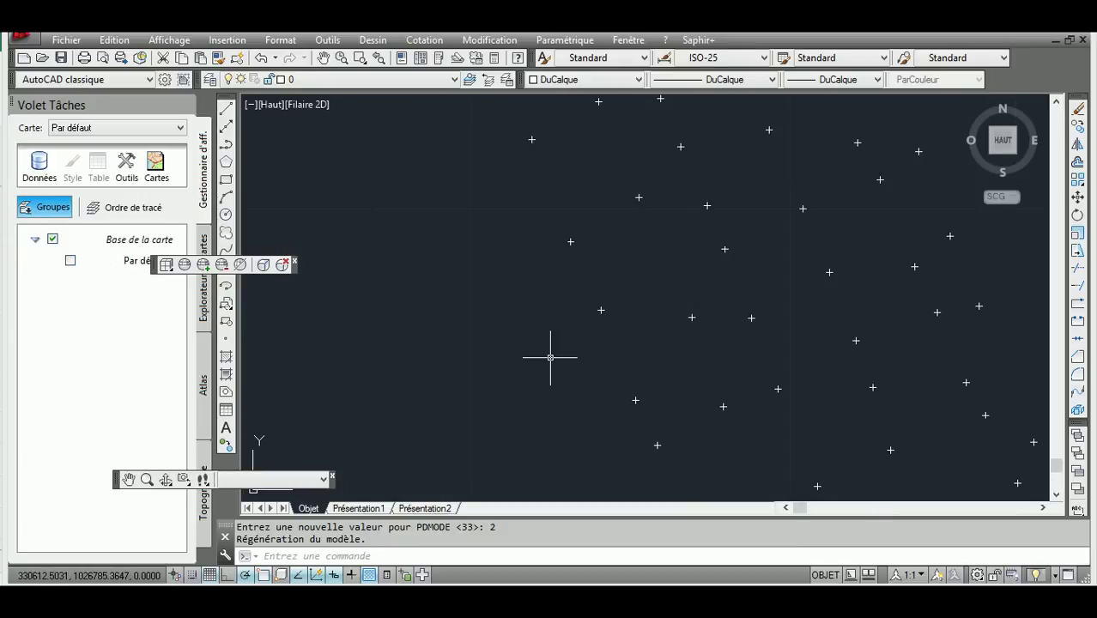
scroll(580, 344, "down", 2)
scroll(582, 336, "down", 3)
scroll(584, 335, "down", 2)
scroll(585, 333, "down", 2)
scroll(586, 335, "down", 2)
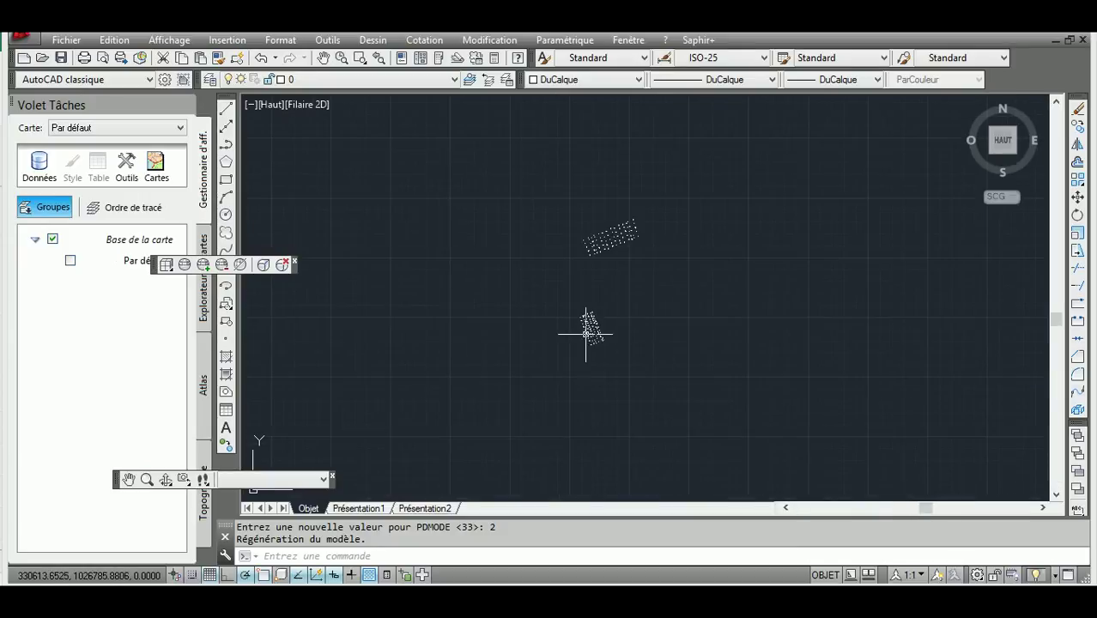
scroll(587, 335, "down", 1)
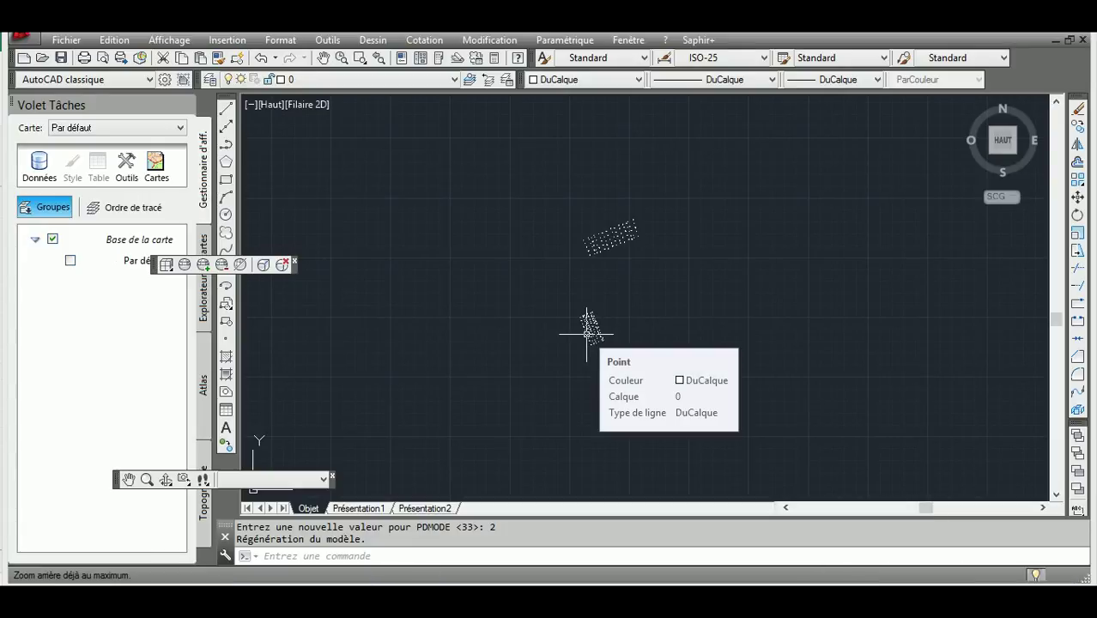
- Try a point marker size of 0.3 with PDSIZE
type("pdiz")
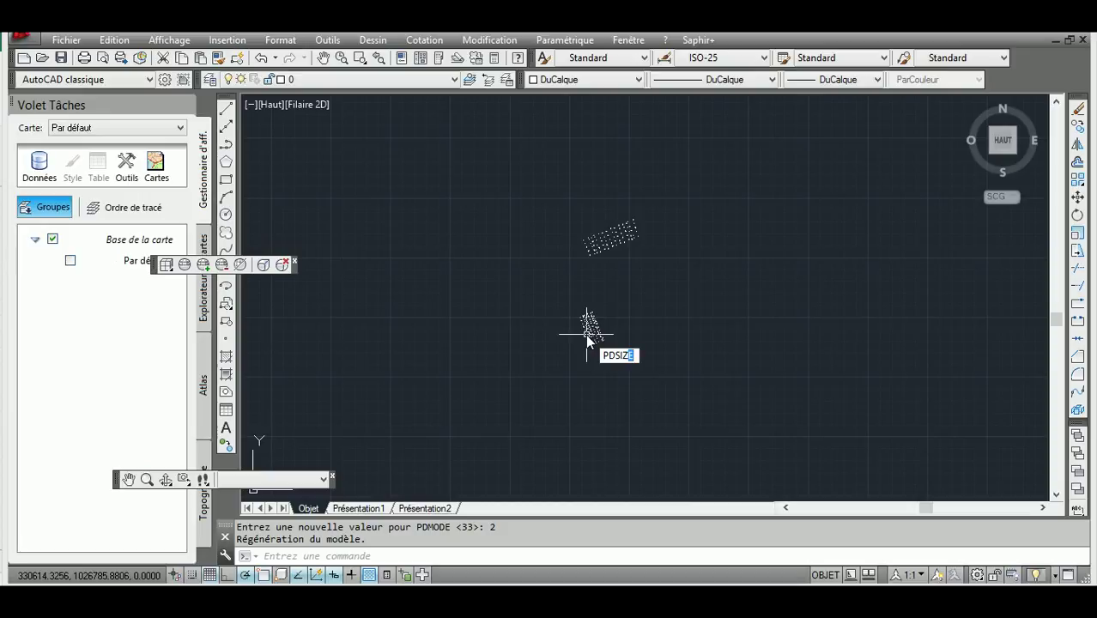
key("Return")
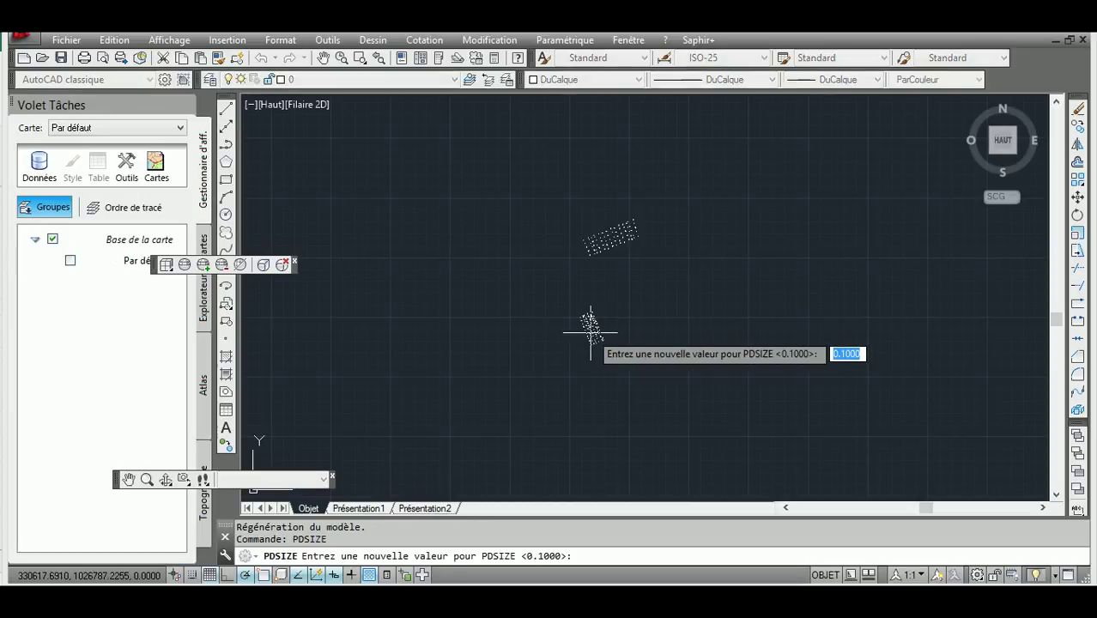
type("0.")
key("Return")
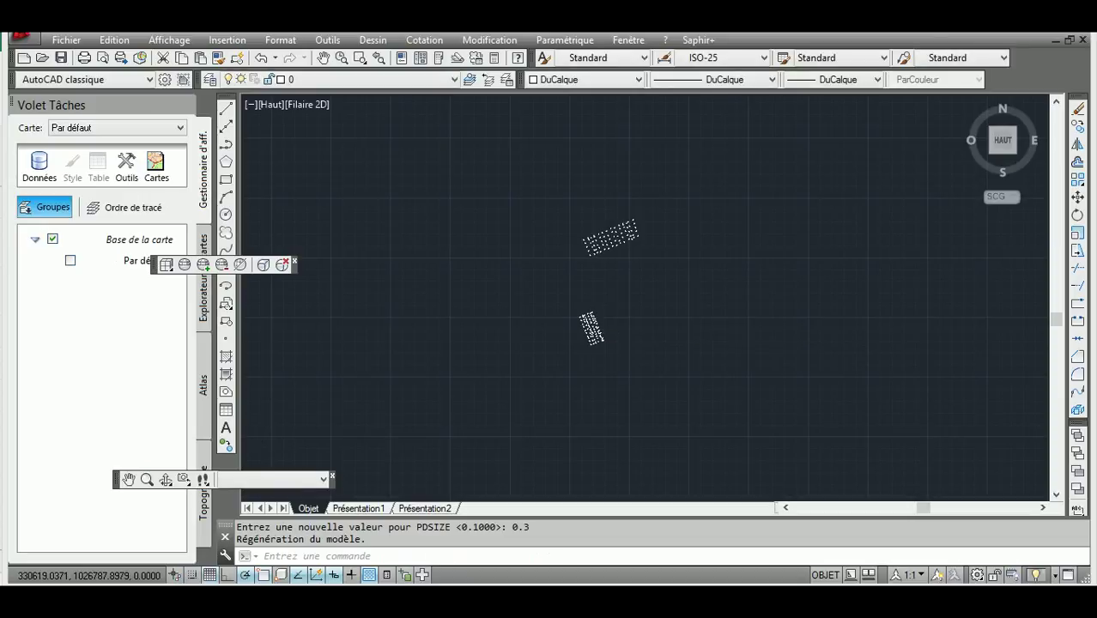
scroll(591, 330, "up", 3)
scroll(593, 330, "up", 4)
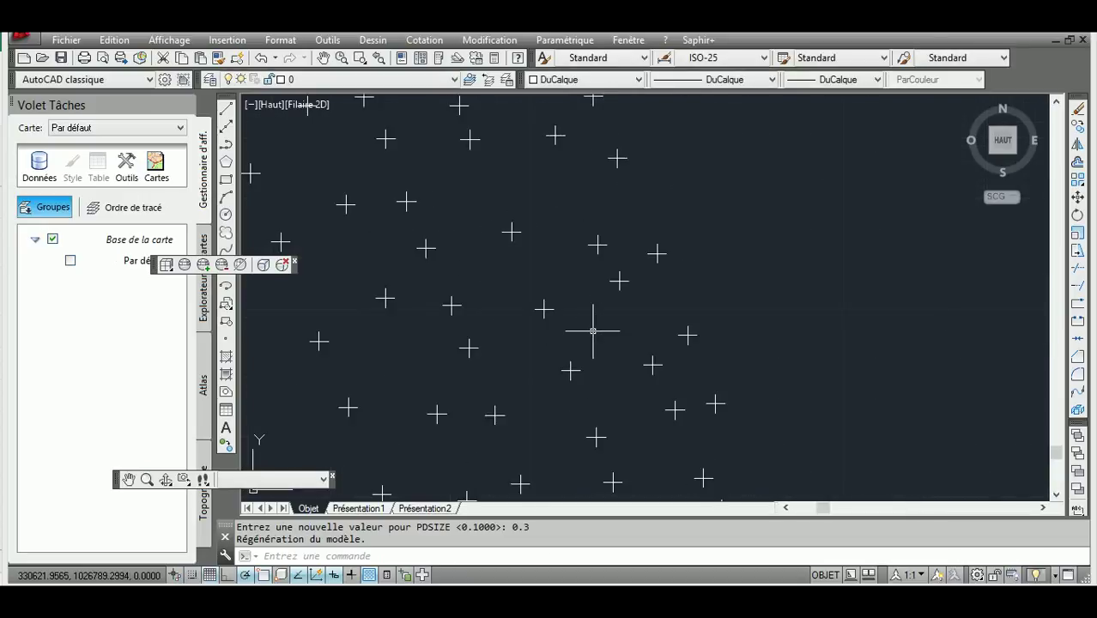
- Try a larger PDSIZE of 0.6 for the point markers
type("P")
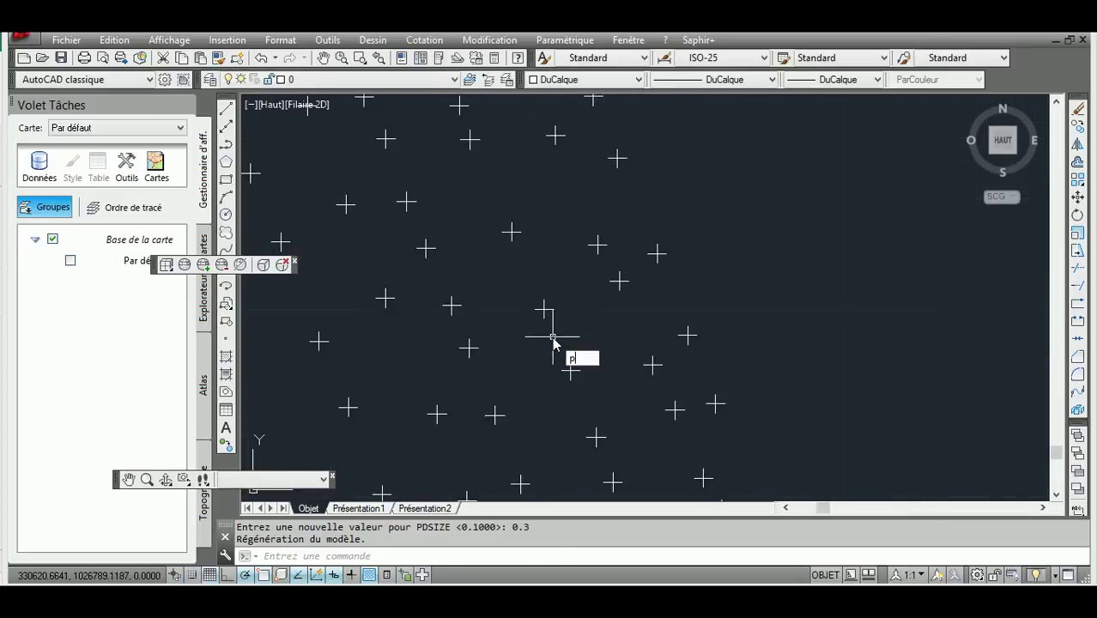
type("DSIZE")
key("BackSpace")
key("BackSpace")
key("Return")
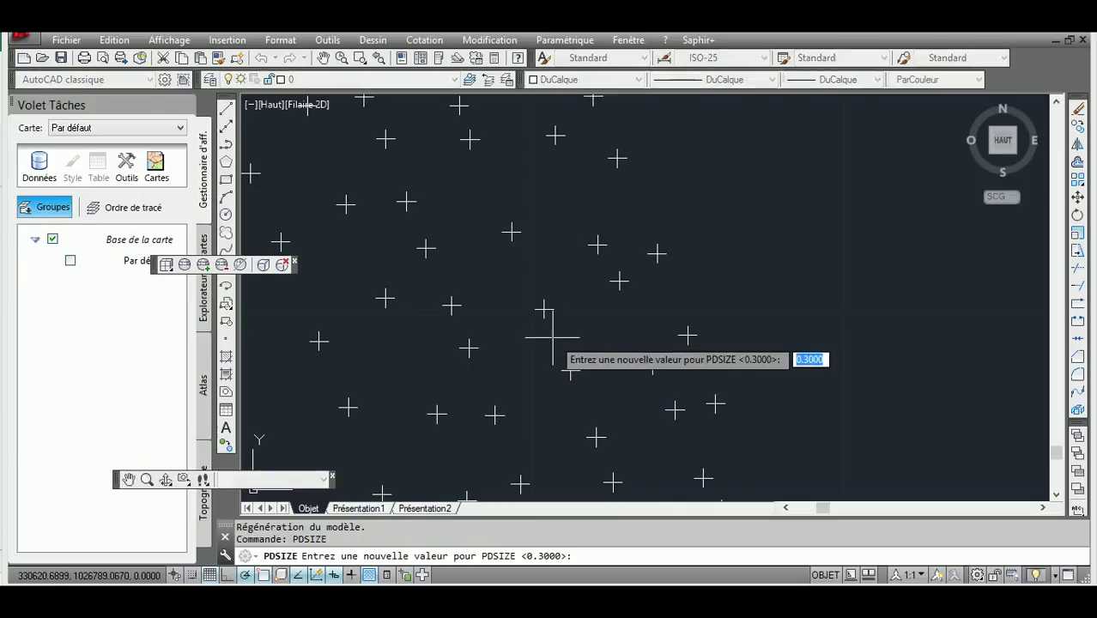
type("0.6")
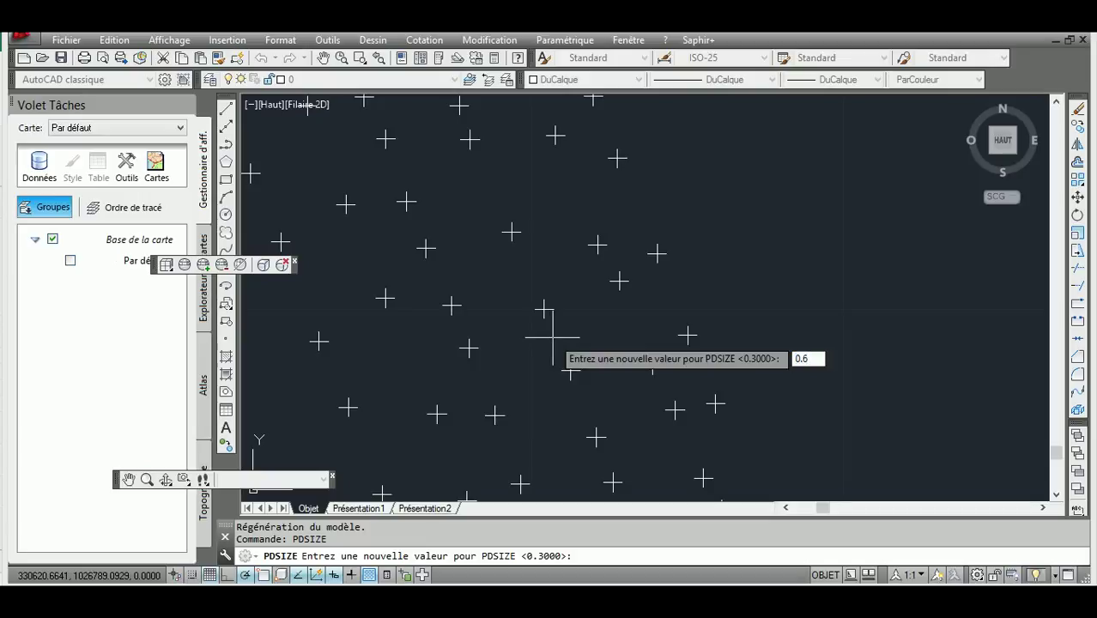
key("Return")
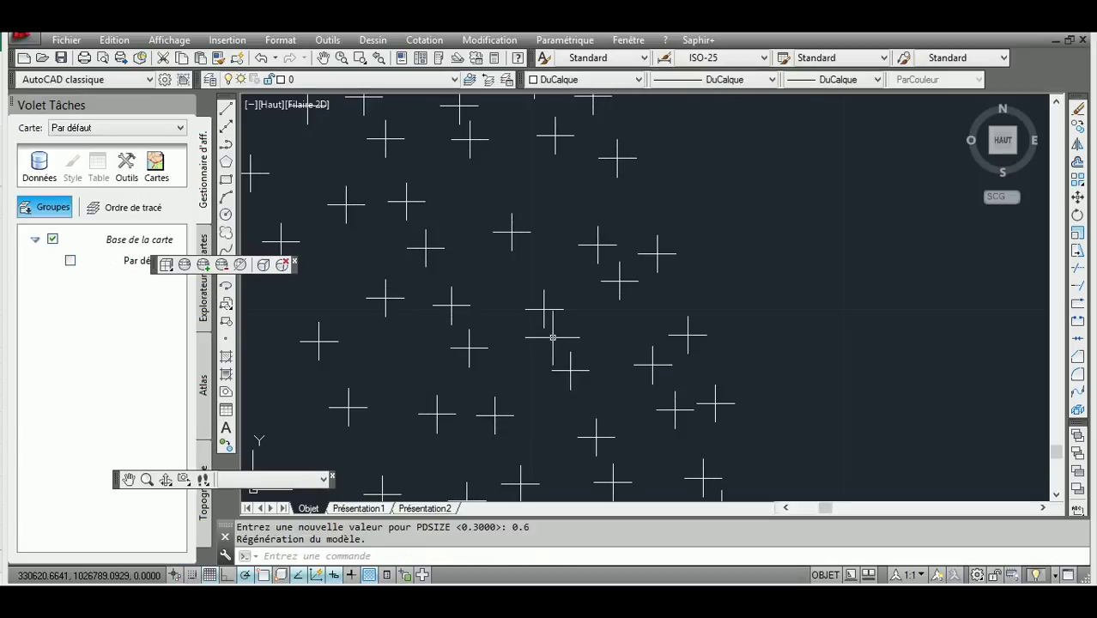
- Settle on a PDSIZE of 0.2 and check the small plus-sign markers
key("Return")
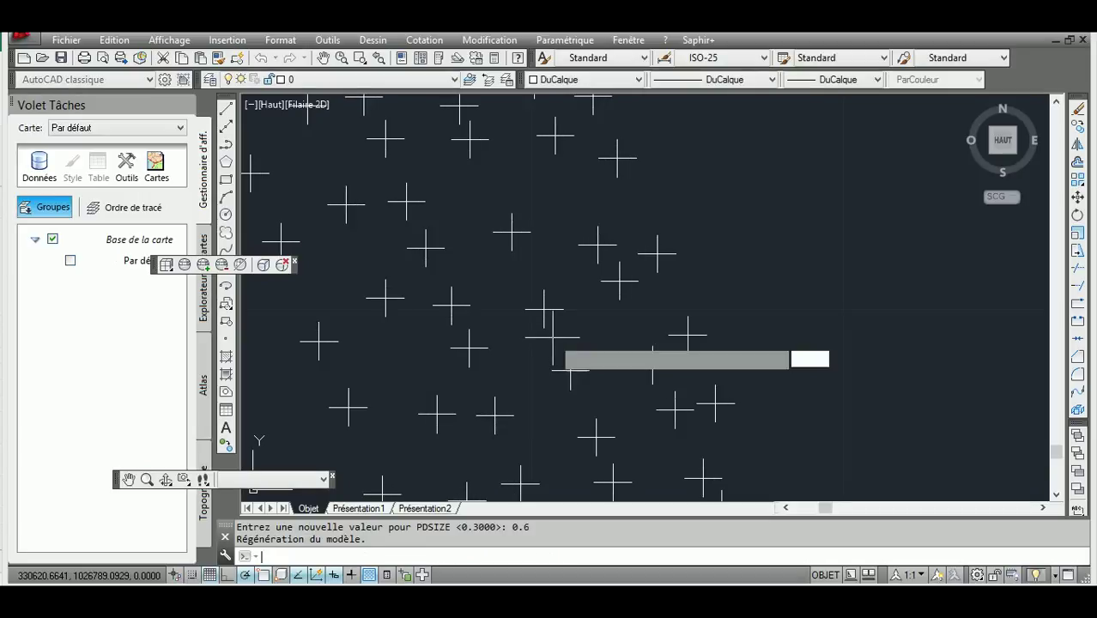
type("0.2")
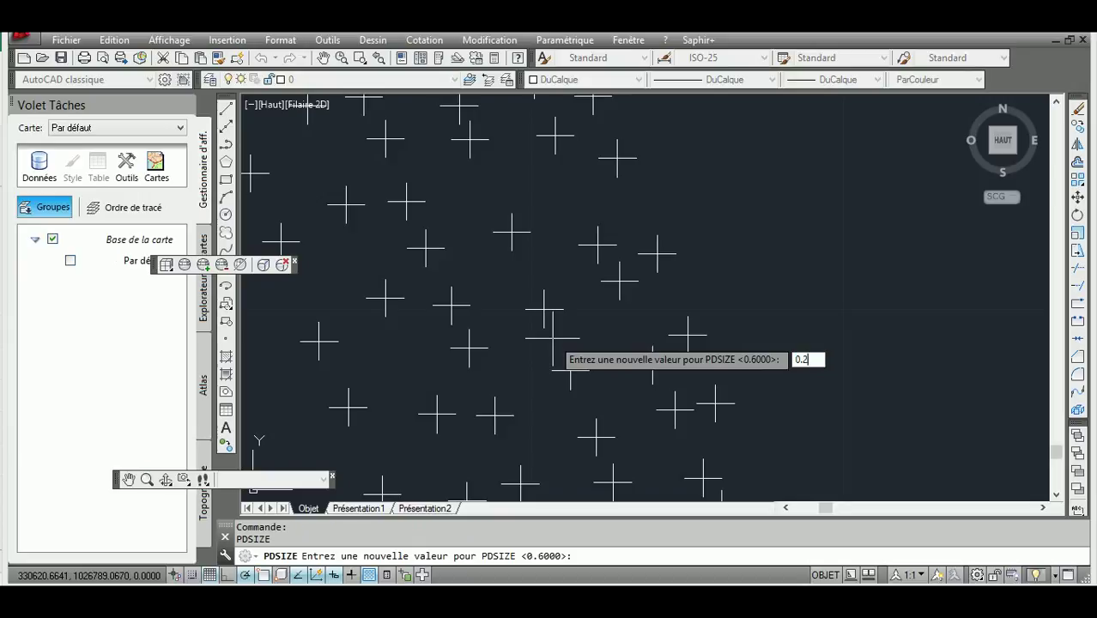
key("Return")
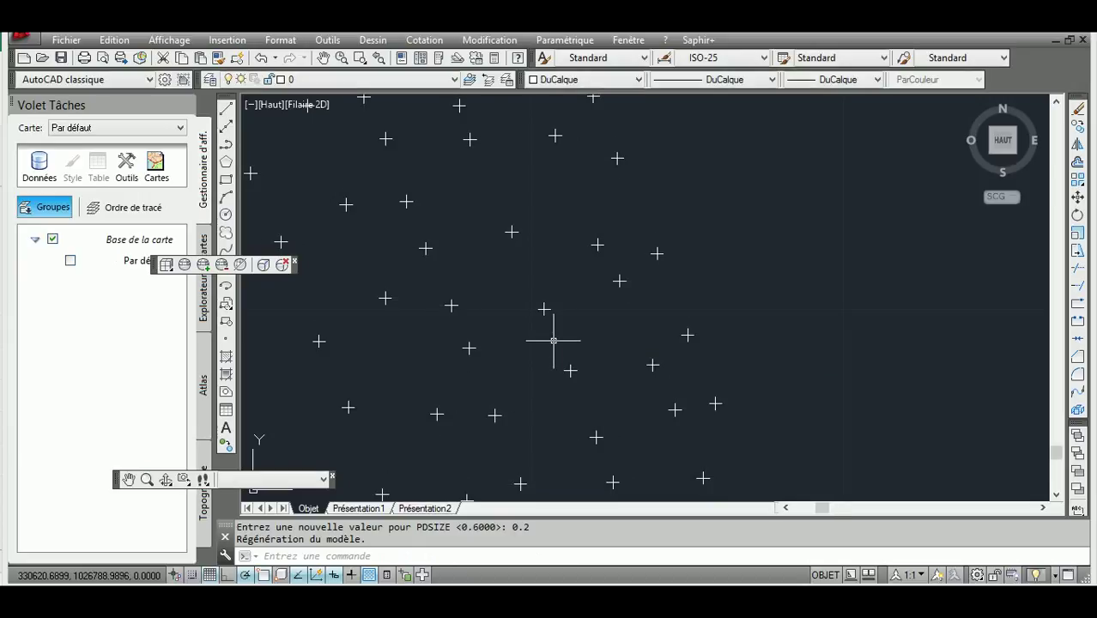
scroll(553, 338, "down", 8)
scroll(557, 360, "down", 3)
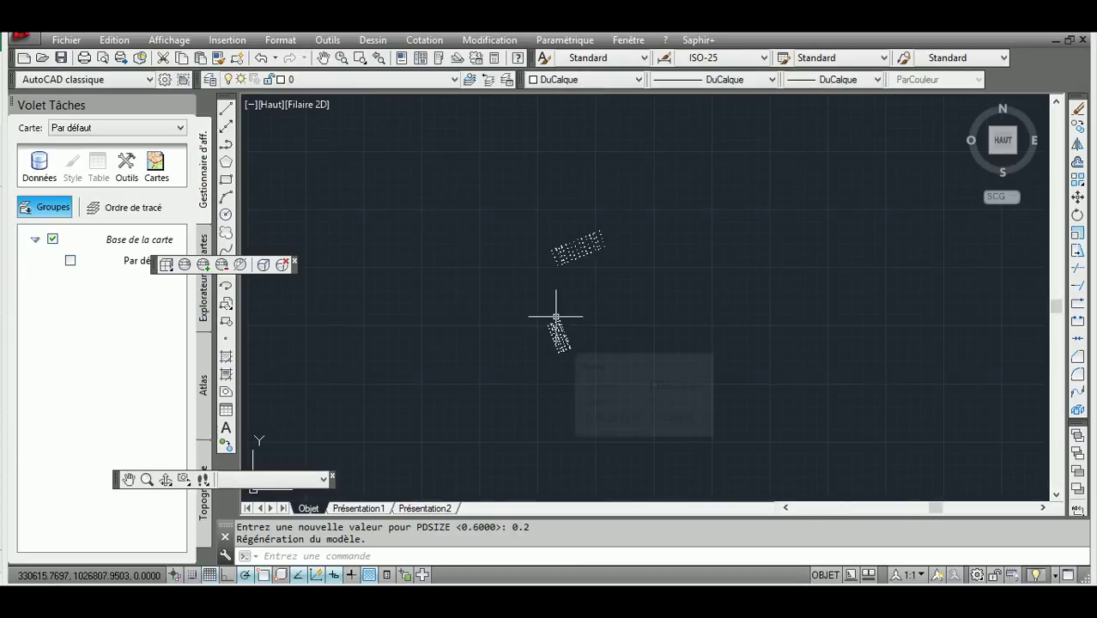
scroll(567, 251, "up", 5)
scroll(567, 251, "up", 2)
scroll(566, 252, "up", 3)
scroll(568, 252, "down", 5)
scroll(567, 253, "down", 3)
scroll(567, 253, "down", 3)
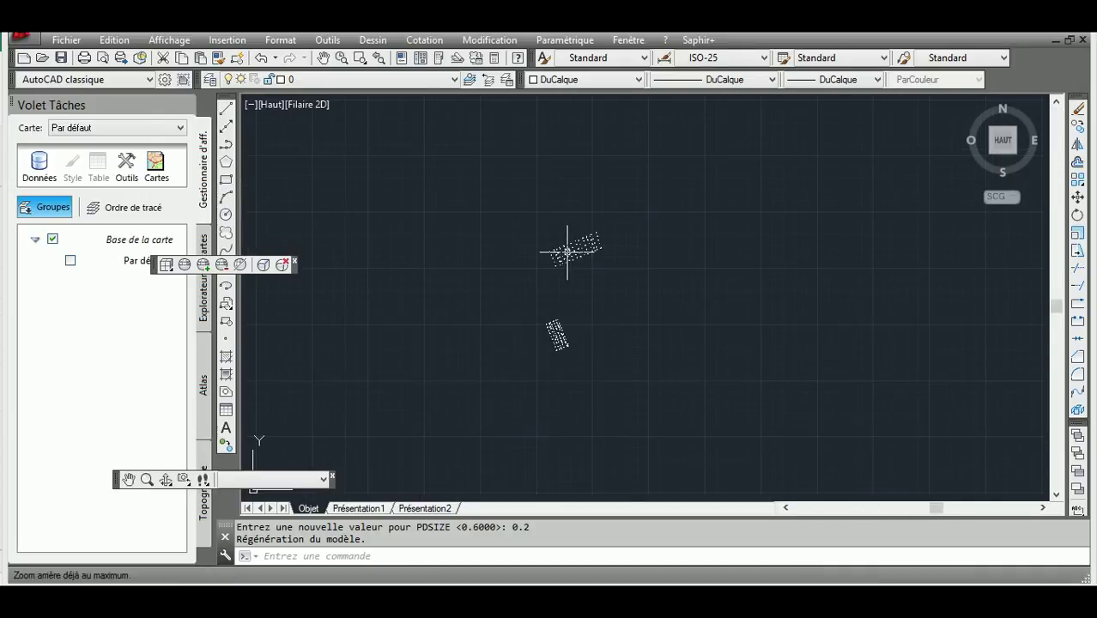